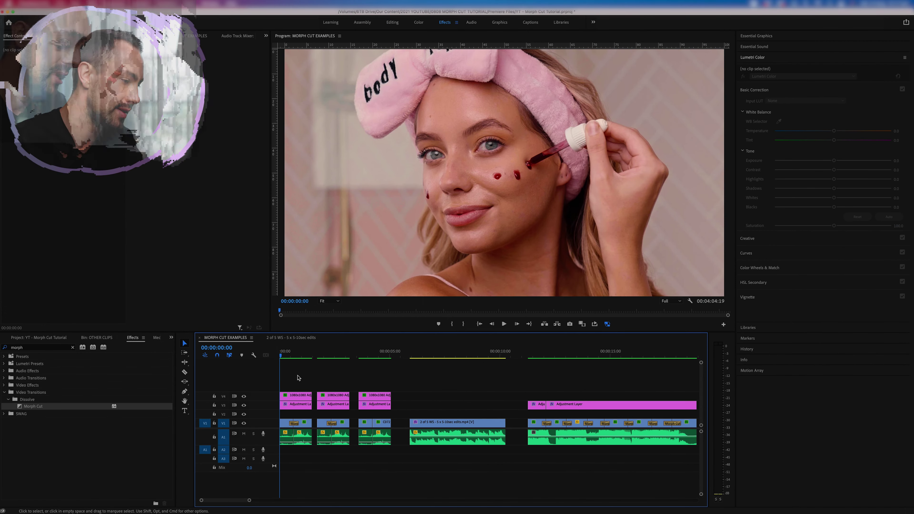
- Zoom the timeline in on the start and play through the first Morph Cut
key(minus)
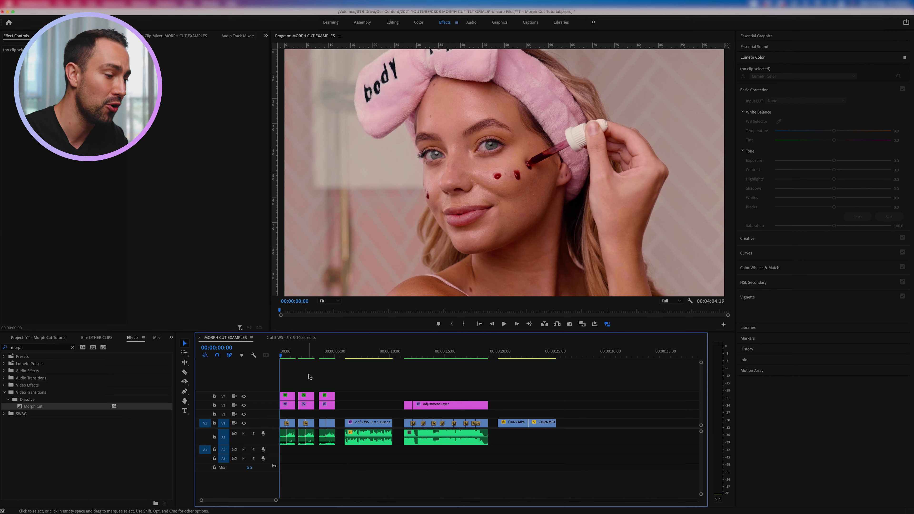
key(equal)
key(equal)
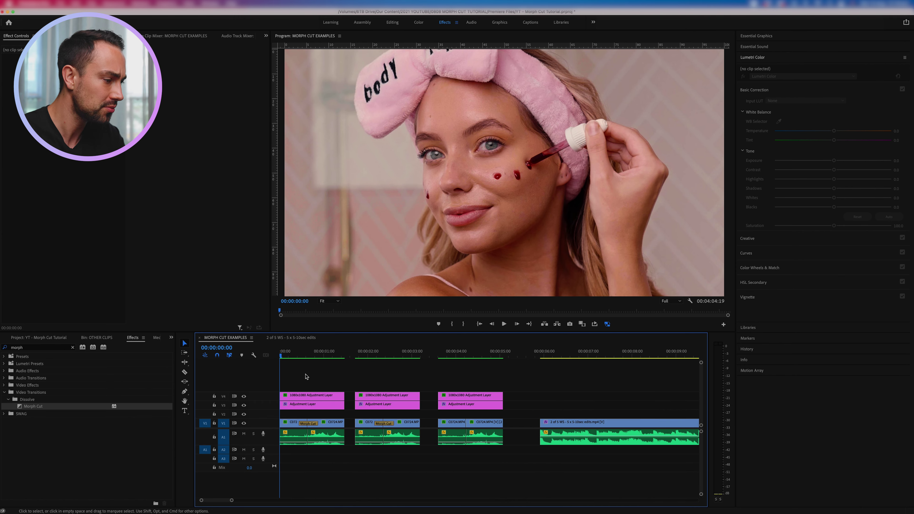
key(minus)
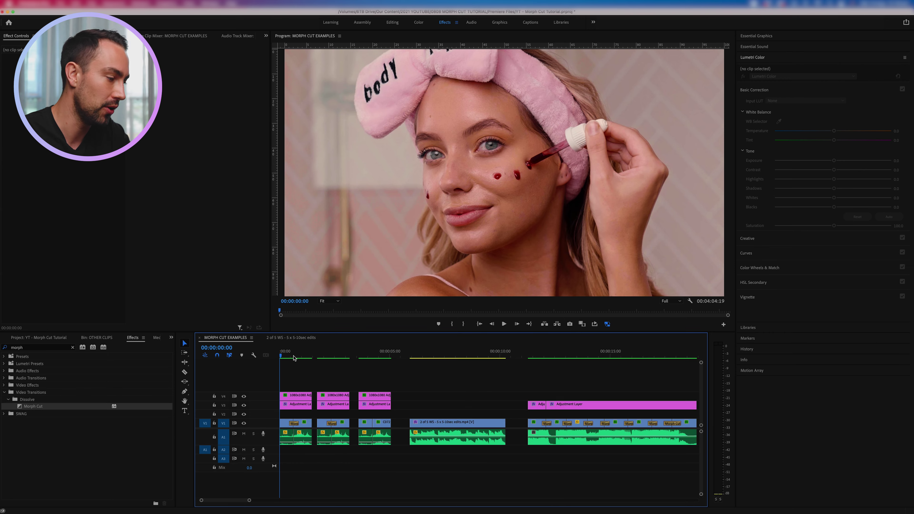
key(equal)
key(space)
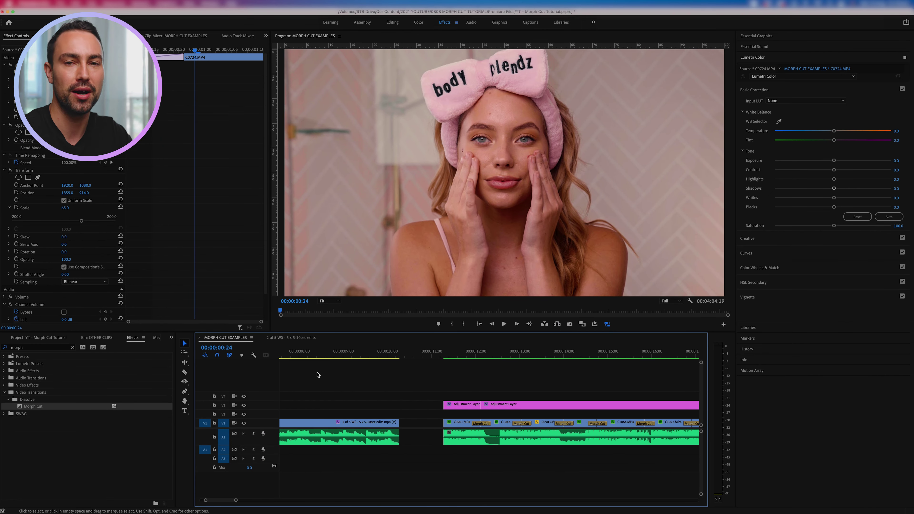
- Jump to the beach clips around 00:00:11:16 and play through their Morph Cuts
click(353, 355)
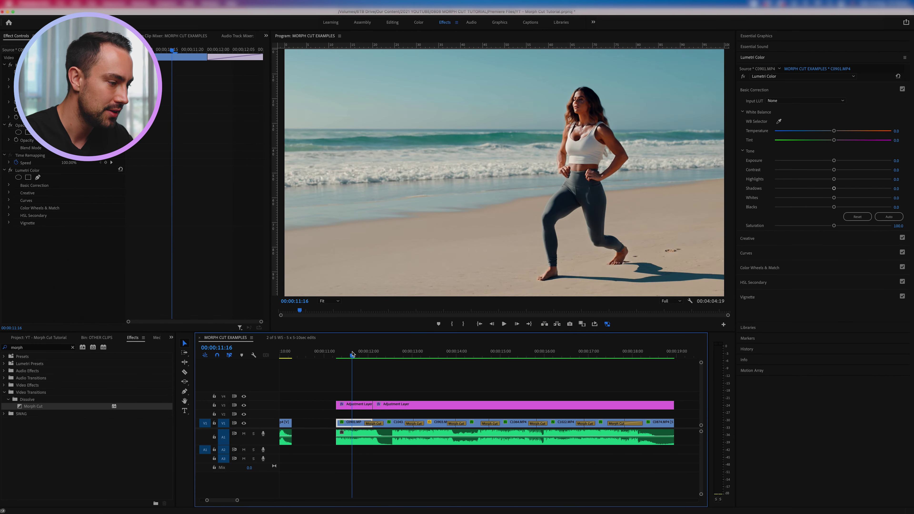
key(minus)
click(412, 358)
key(space)
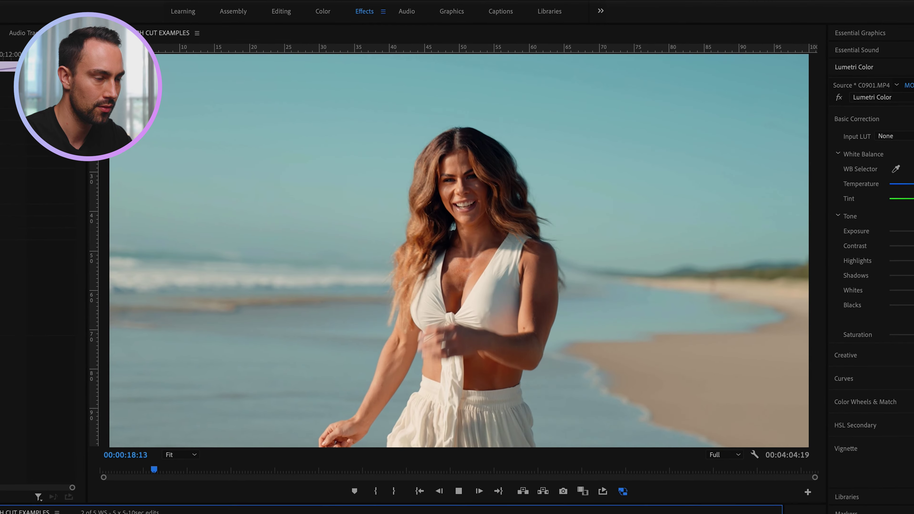
- Scrub 00:00:20:20 to 00:00:21:02, land on the bathrobe clip at 00:00:23:18, fit the sequence
click(444, 355)
drag(443, 356, 475, 358)
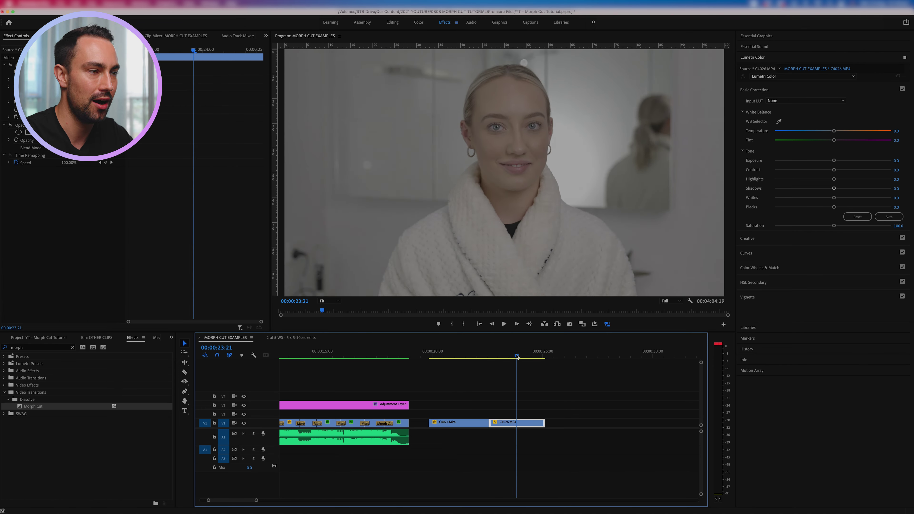
drag(466, 356, 456, 357)
click(514, 355)
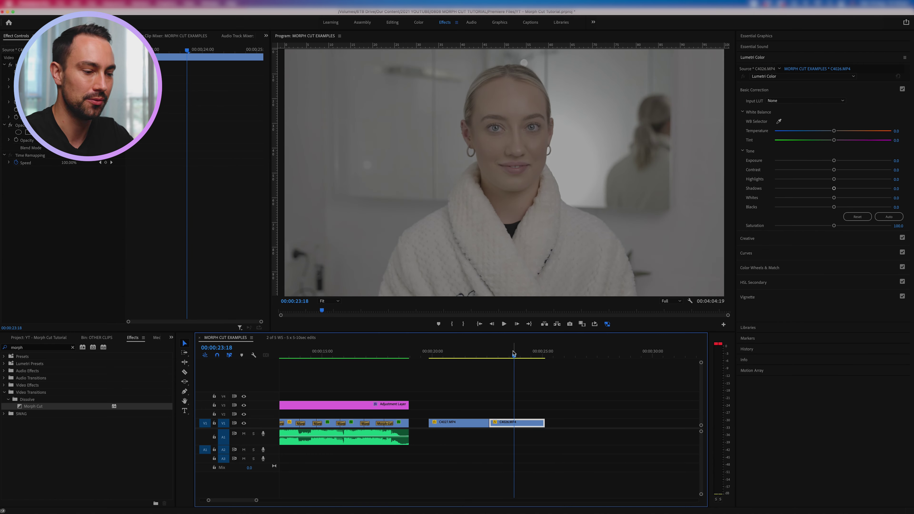
key(backslash)
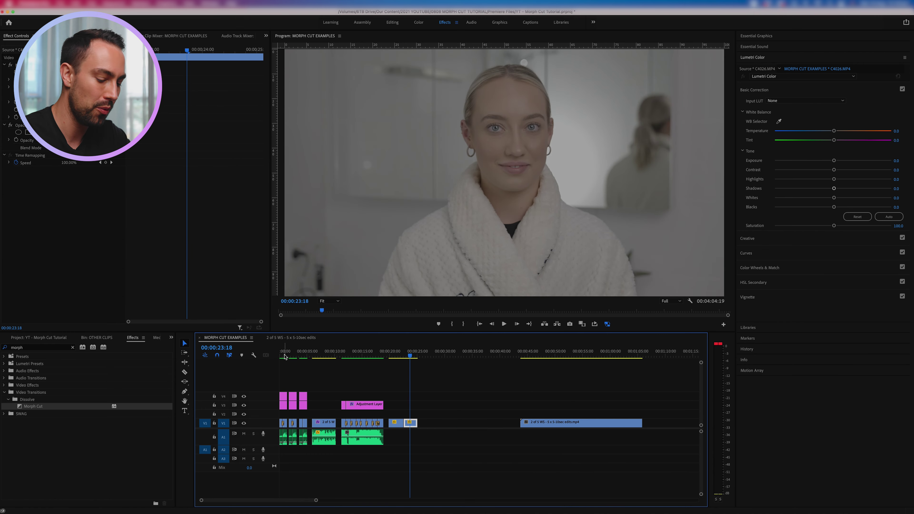
- From the first frame, zoom in and scrub slowly through the first Morph Cut
click(286, 354)
key(equal)
key(equal)
key(equal)
drag(338, 356, 267, 358)
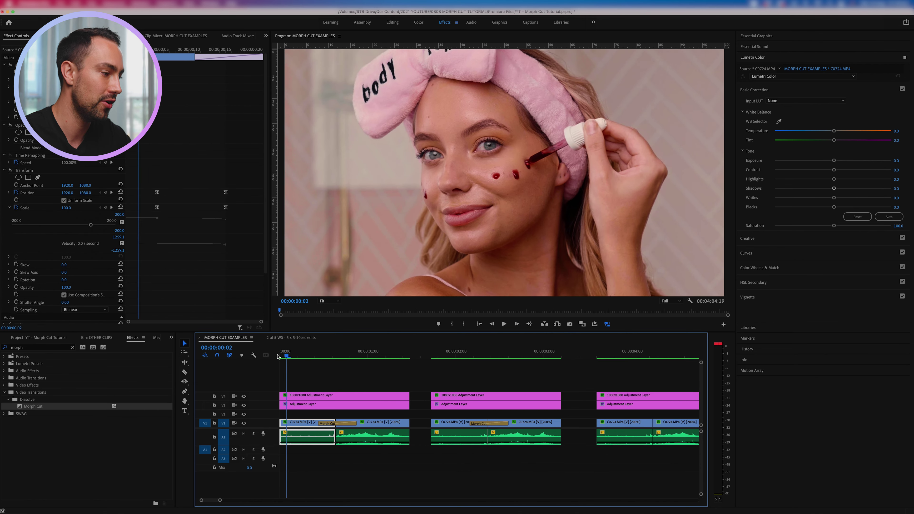
key(equal)
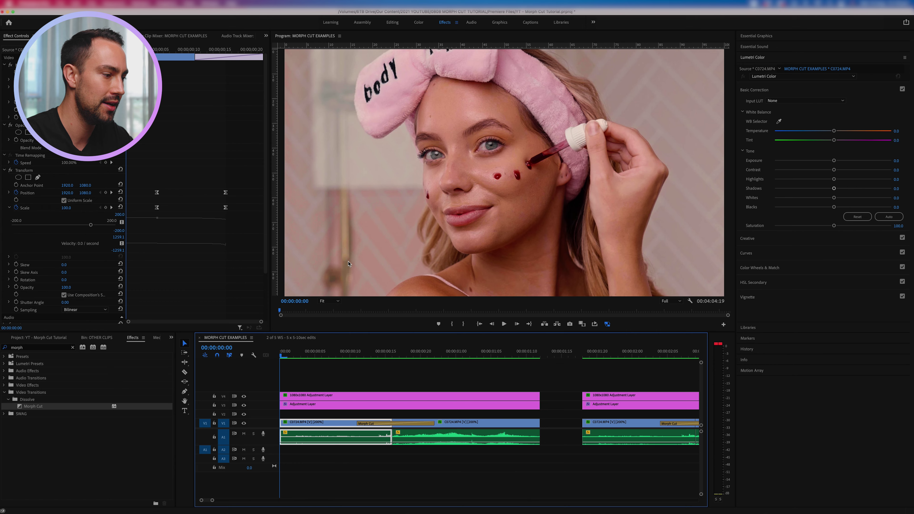
drag(282, 357, 484, 358)
key(backslash)
key(backslash)
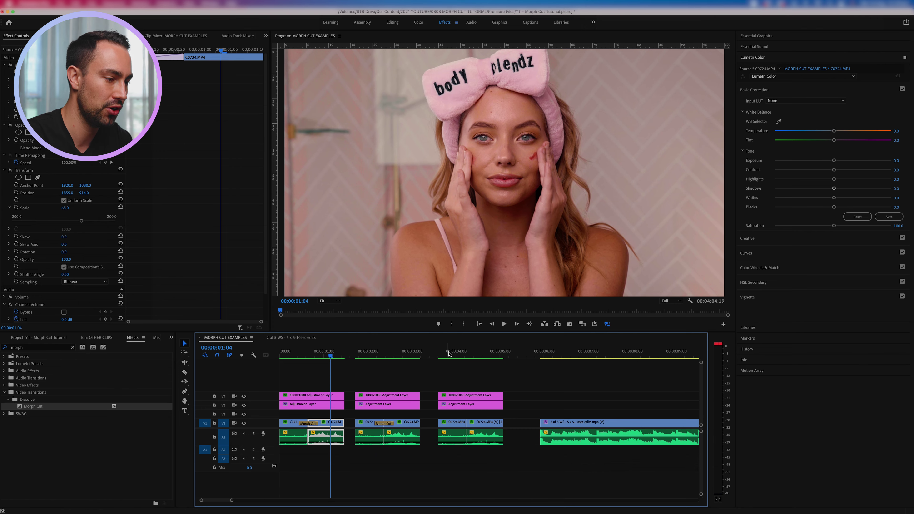
- Review the third edit at 00:00:03:21, then select the Morph Cut at the second edit (00:00:02:09)
click(449, 356)
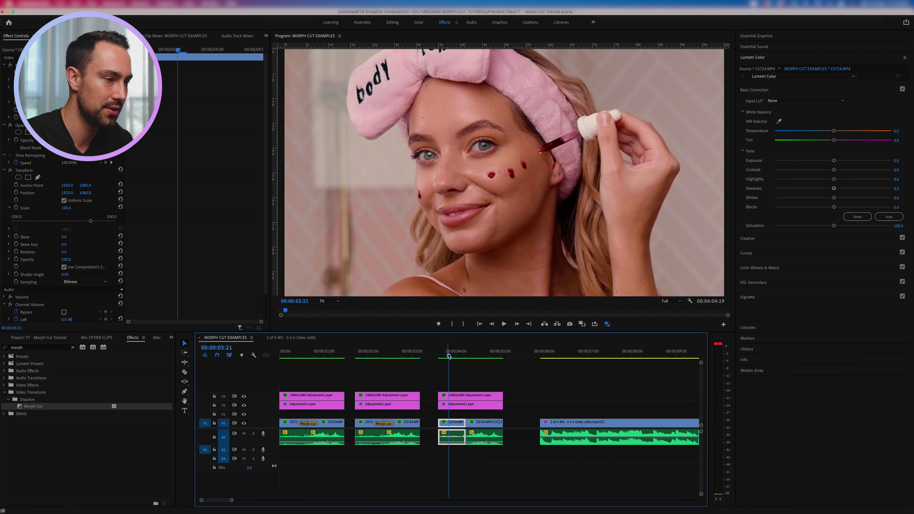
mouse_move(455, 355)
mouse_down()
mouse_move(477, 356)
mouse_move(445, 359)
mouse_up()
key(space)
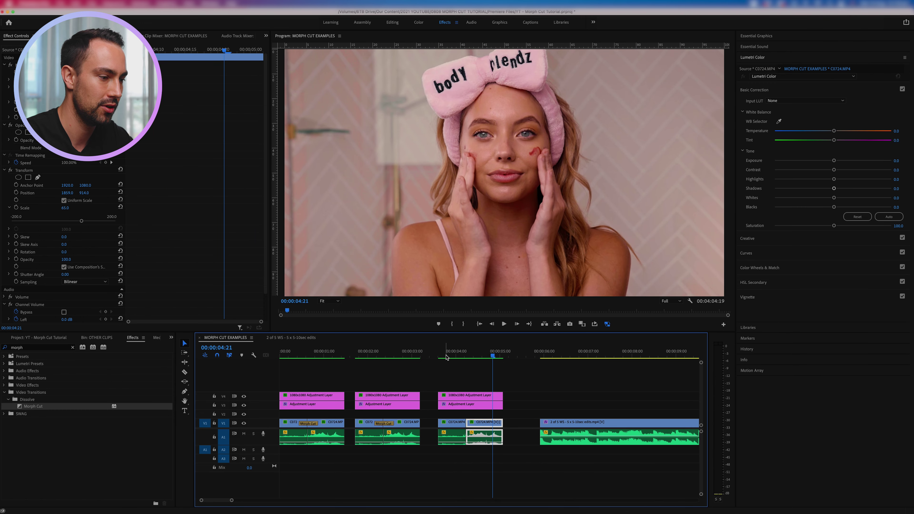
click(450, 358)
key(space)
click(384, 358)
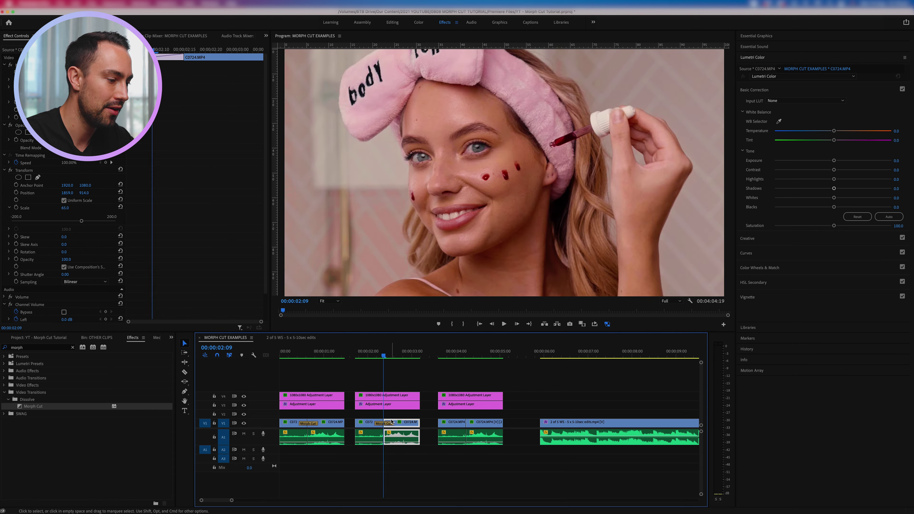
click(384, 424)
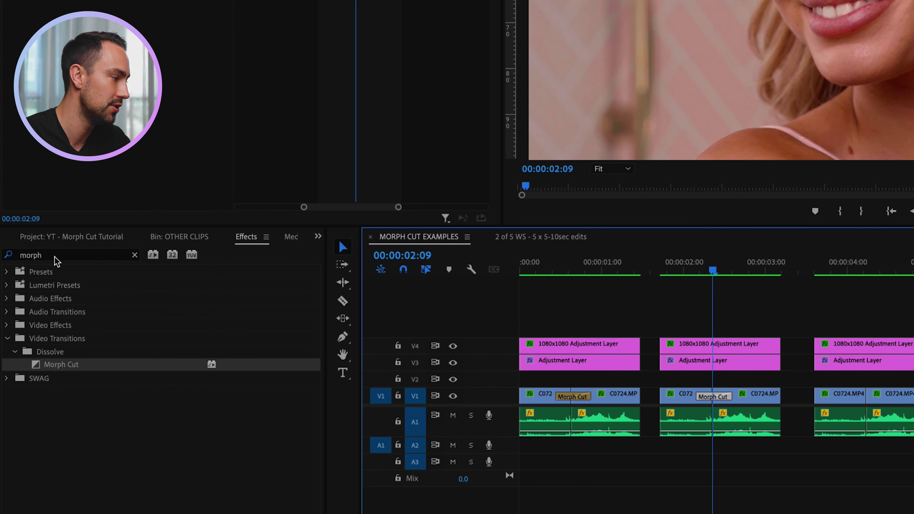
- Search the Effects panel for 'morp' to locate the Morph Cut transition
click(55, 255)
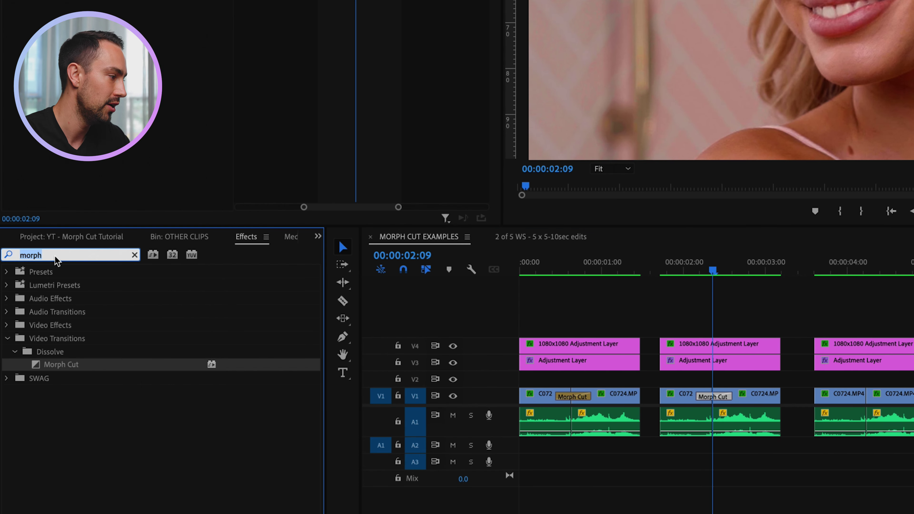
text(morp)
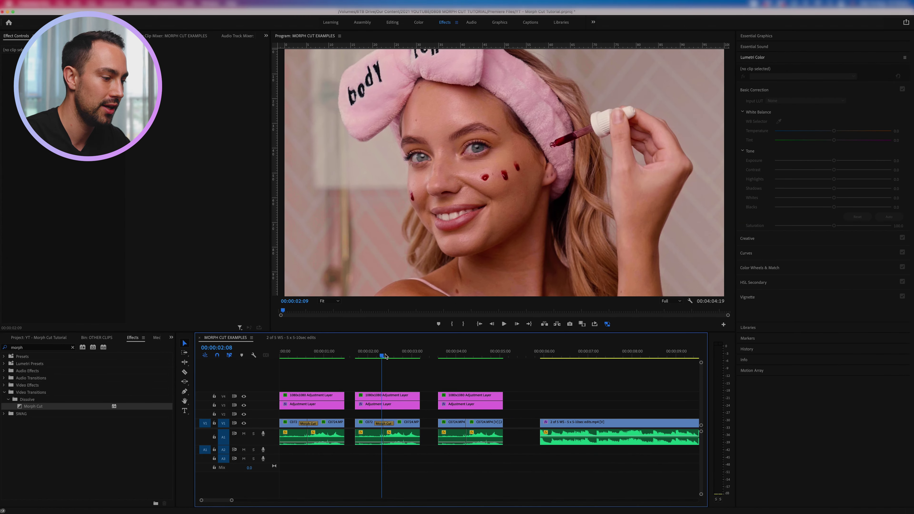
drag(712, 270, 724, 272)
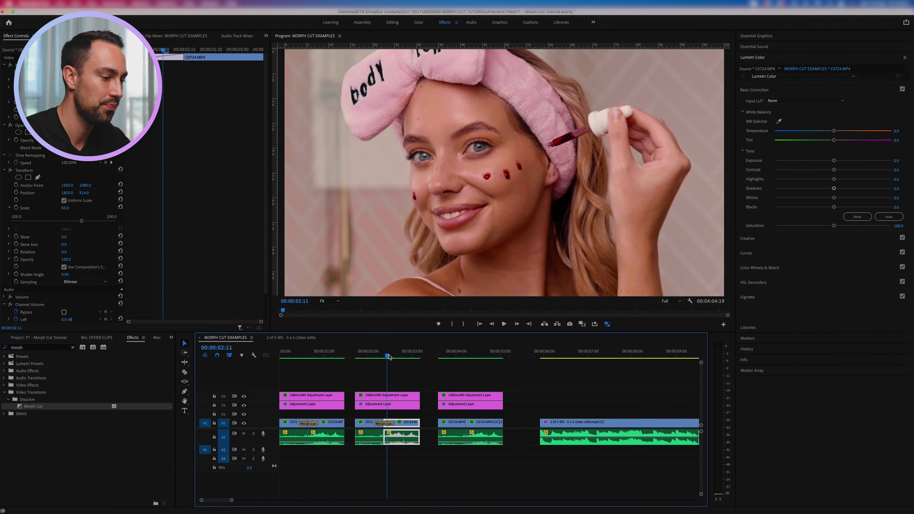
- Play through the second Morph Cut, ending back at 00:00:02:01
drag(389, 357, 367, 357)
key(space)
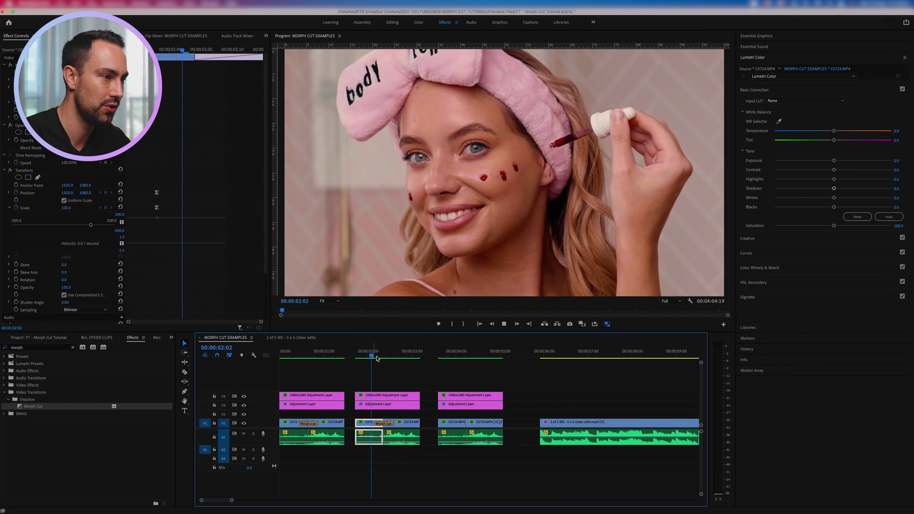
drag(378, 358, 371, 359)
- Replay the sequence from the start through the first two Morph Cuts
click(296, 356)
key(space)
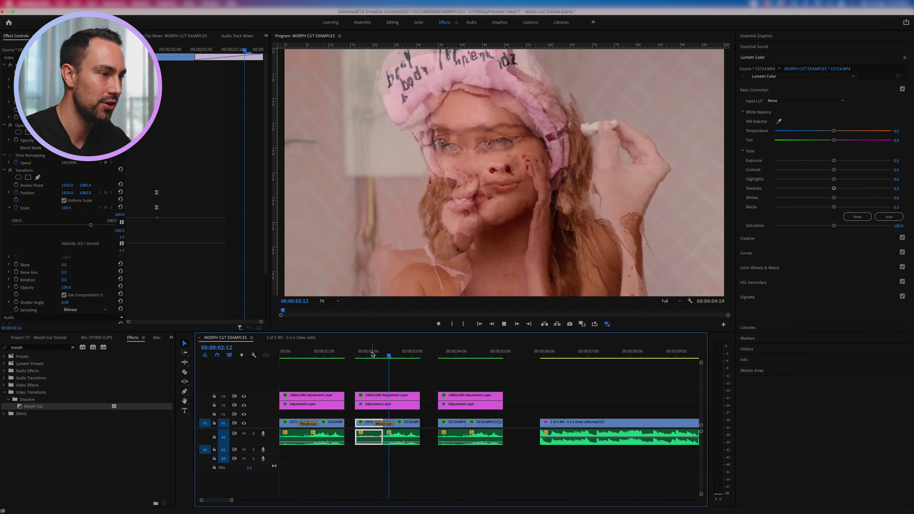
key(space)
click(444, 424)
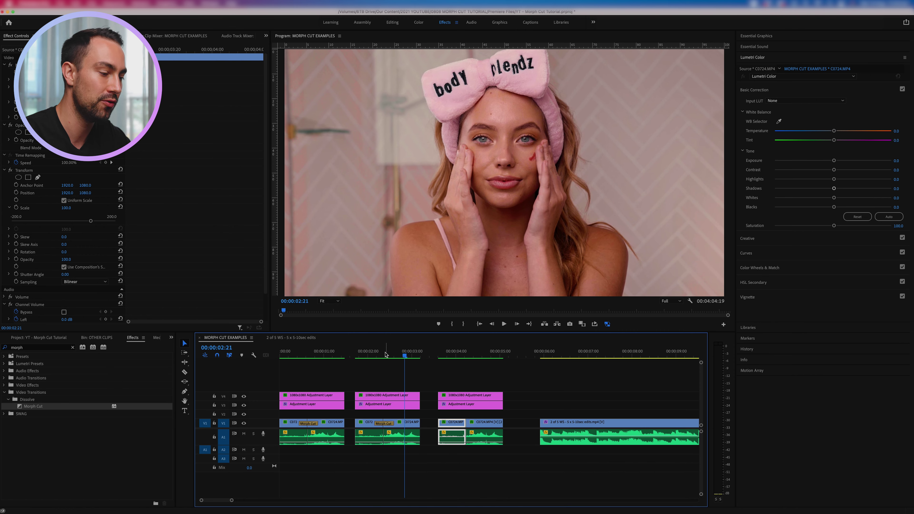
click(375, 355)
drag(307, 355, 283, 354)
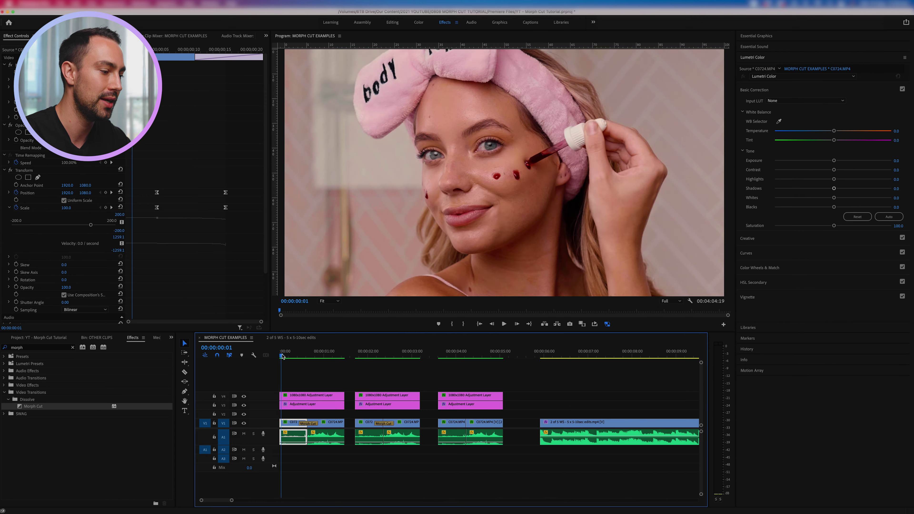
key(space)
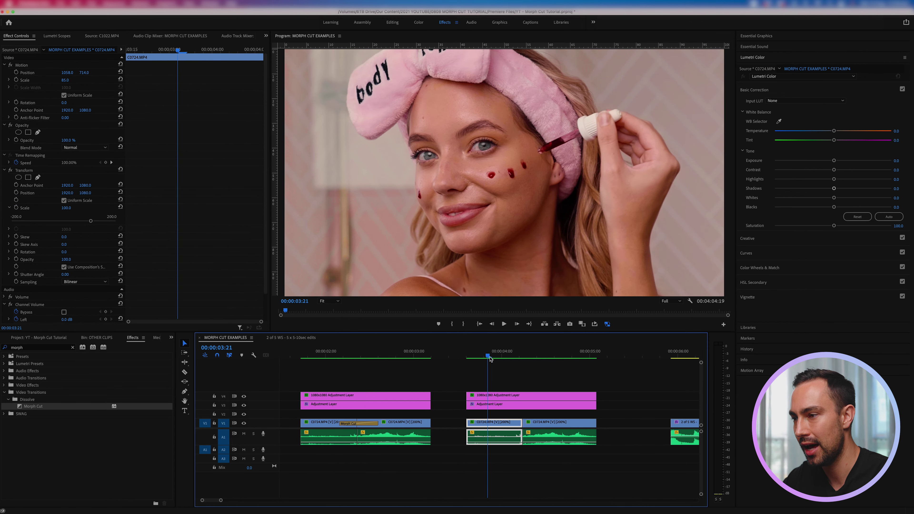
click(499, 359)
drag(499, 359, 523, 362)
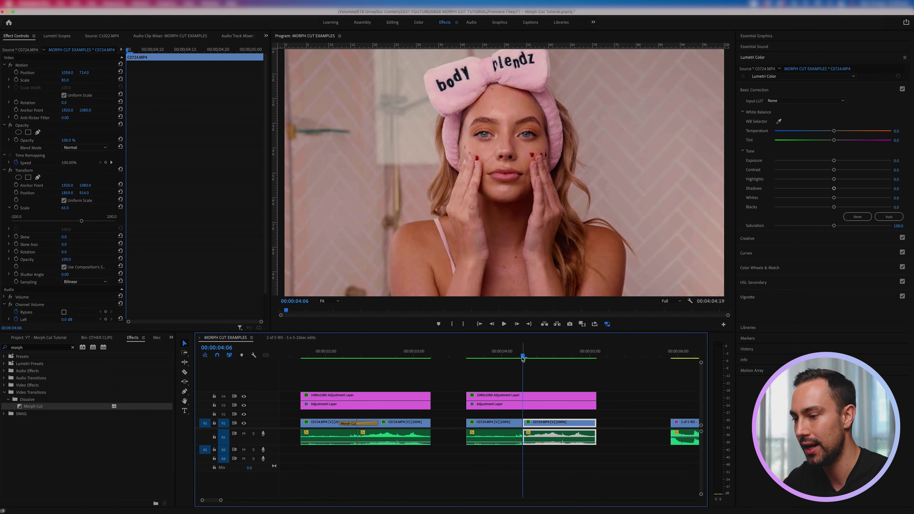
click(519, 357)
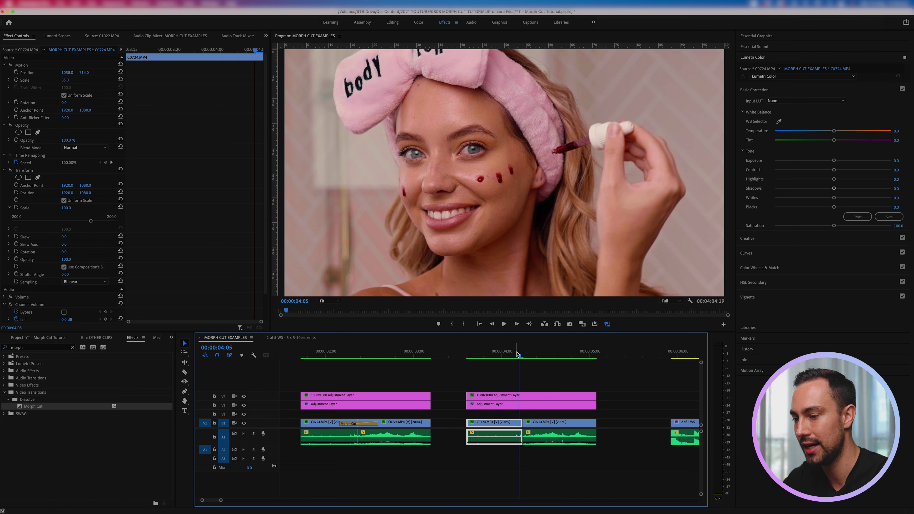
click(523, 357)
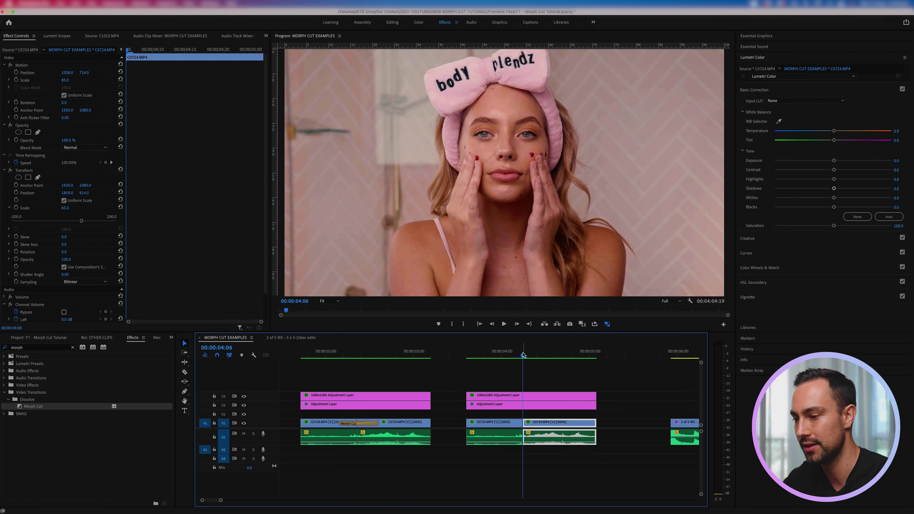
click(521, 355)
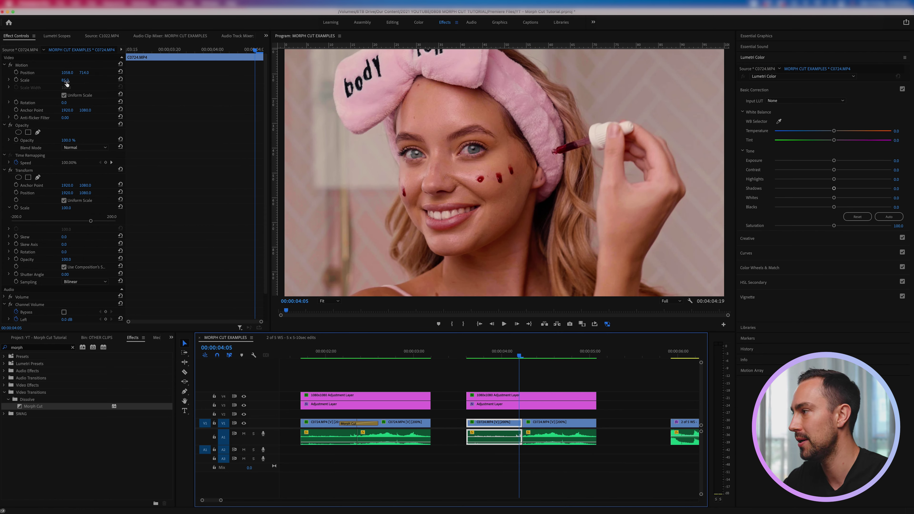
drag(66, 83, 55, 84)
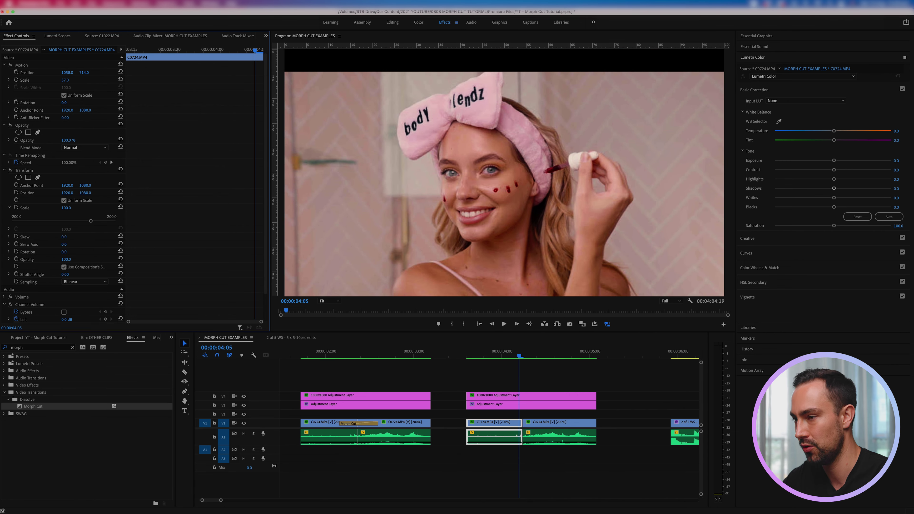
drag(65, 80, 62, 80)
click(21, 65)
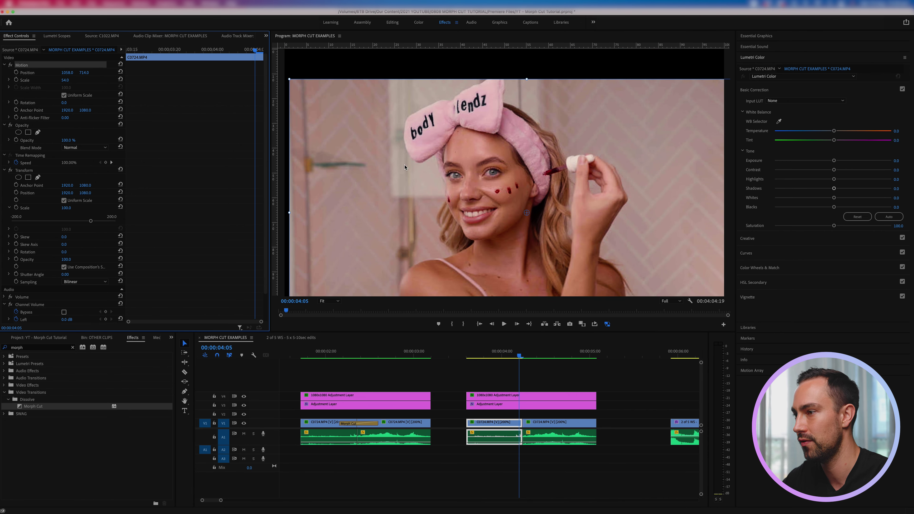
key(super+z)
key(super+z)
key(super+z)
key(super+z)
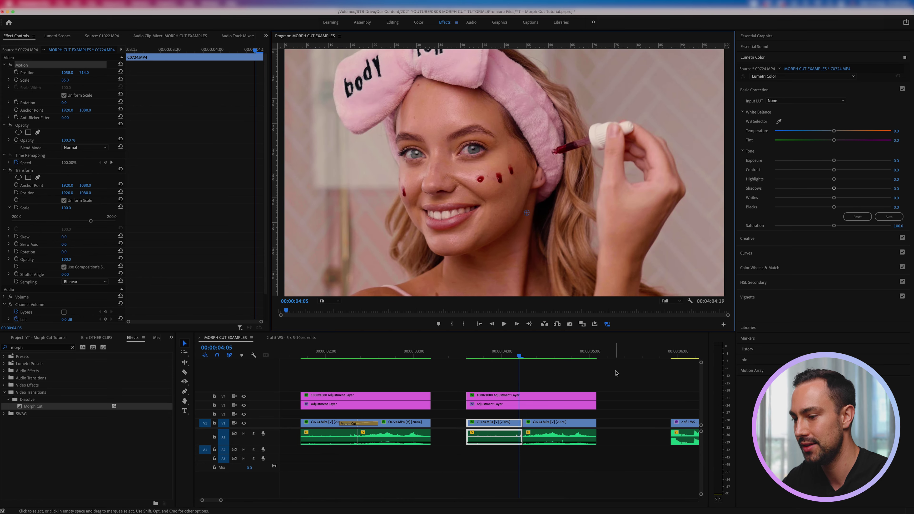
- Search 'transfo' and drop the Transform effect onto the C0724 clip on V1
click(487, 355)
double_click(39, 348)
text(tran)
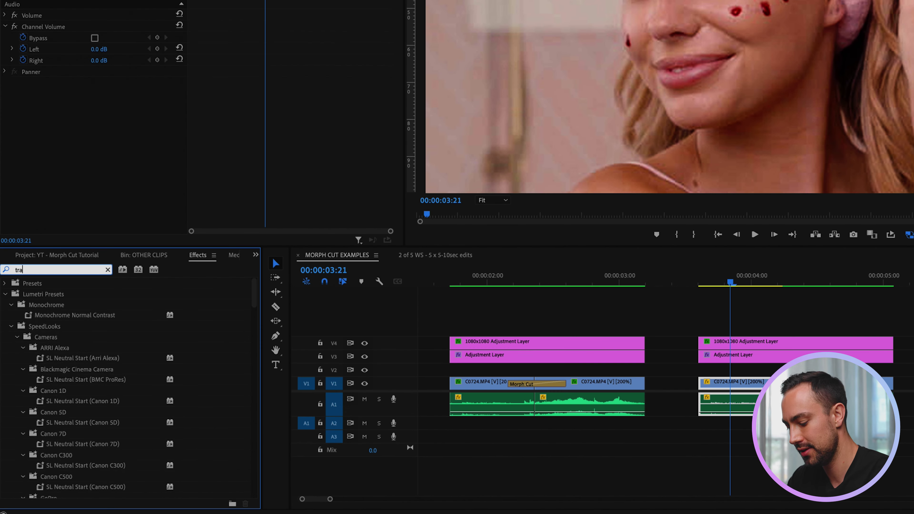
text(sfo)
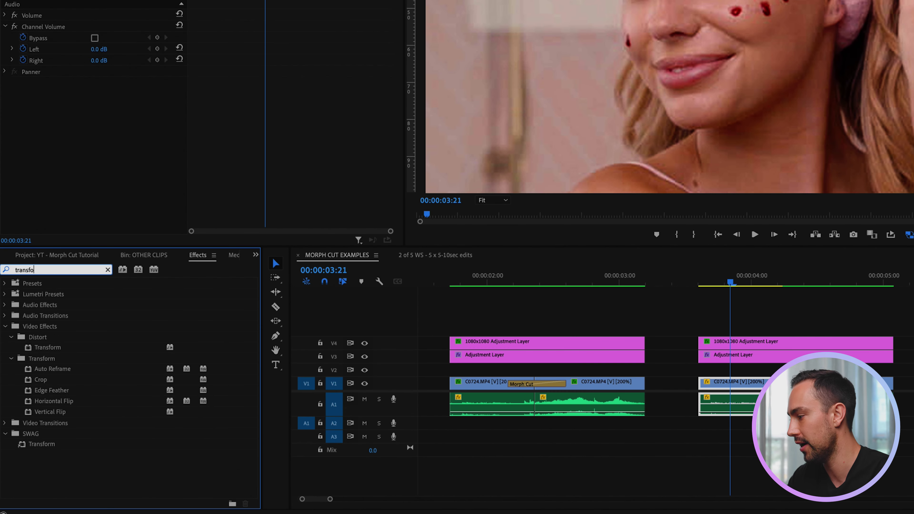
drag(56, 352, 749, 386)
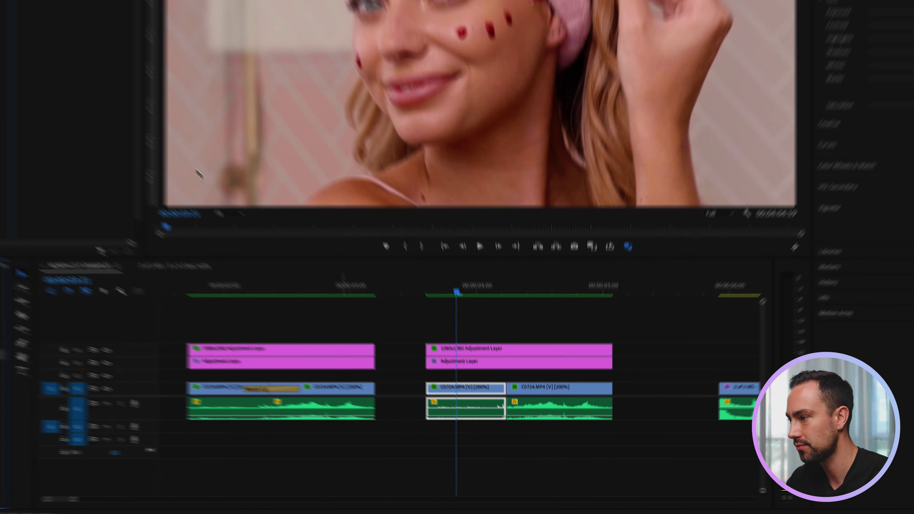
drag(464, 388, 465, 388)
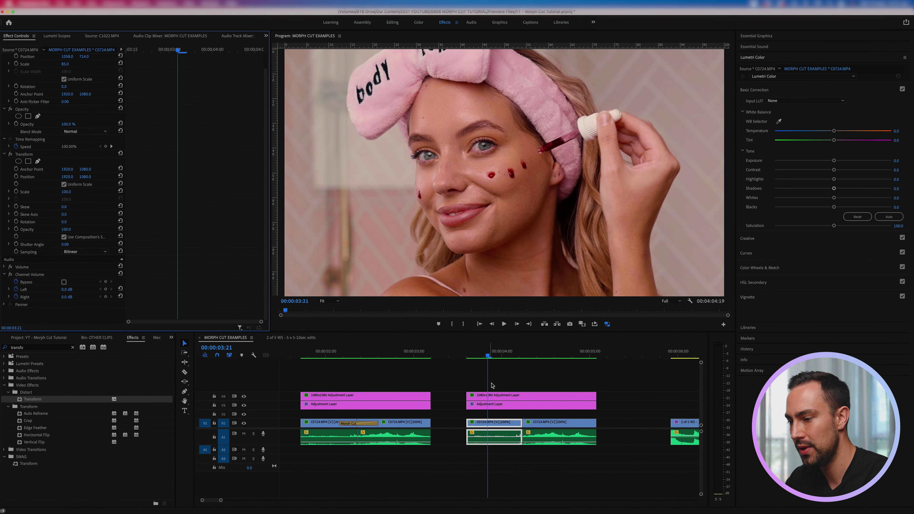
- Preview the clip from 00:00:03:20 to 04:03 and show its Transform settings
key(Left)
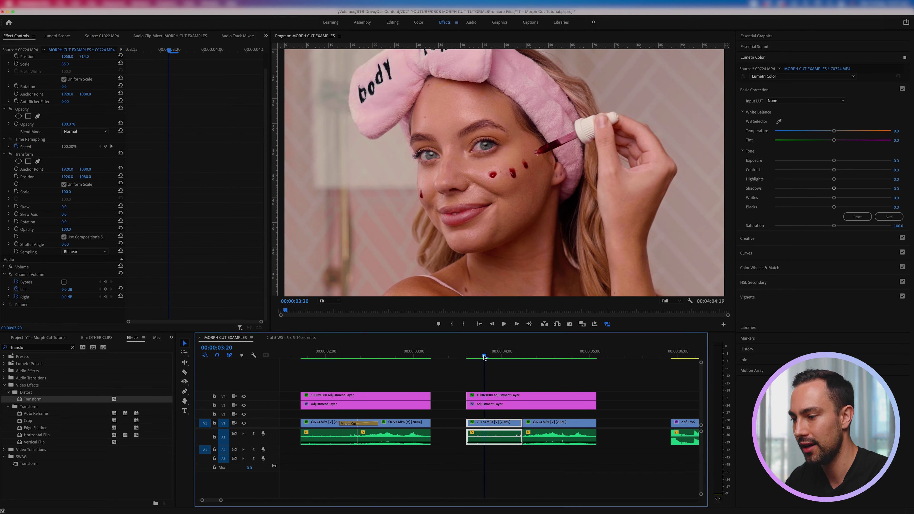
drag(484, 356, 531, 361)
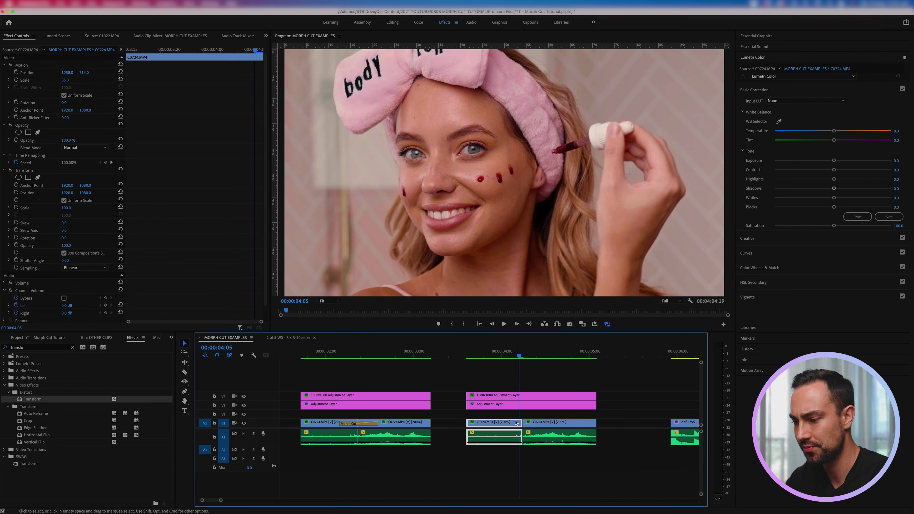
click(265, 190)
scroll(264, 191, down, 1)
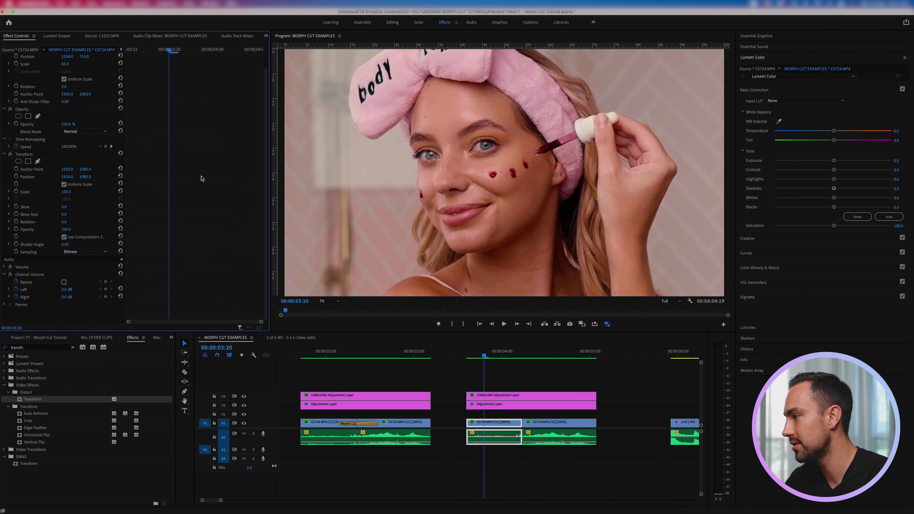
- Turn on Transform Scale and Position keyframing for the V1 clip at 00:00:03:20
click(499, 422)
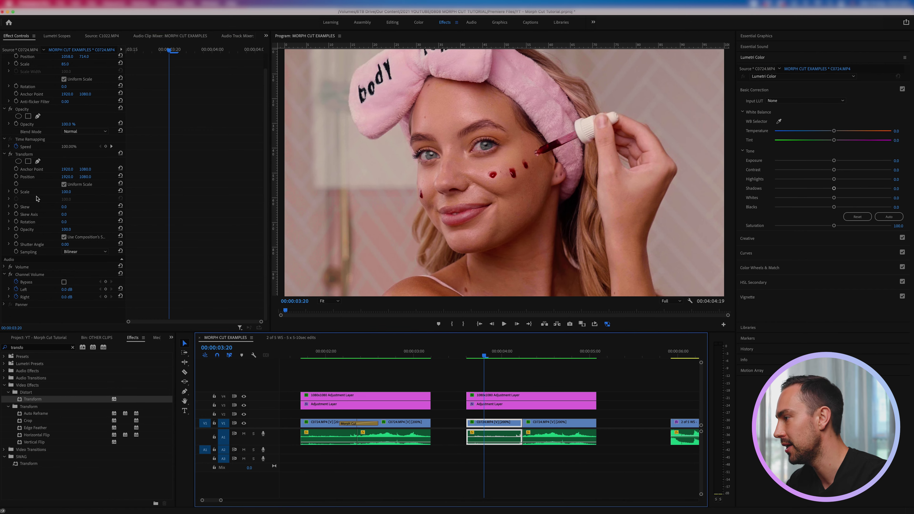
click(15, 191)
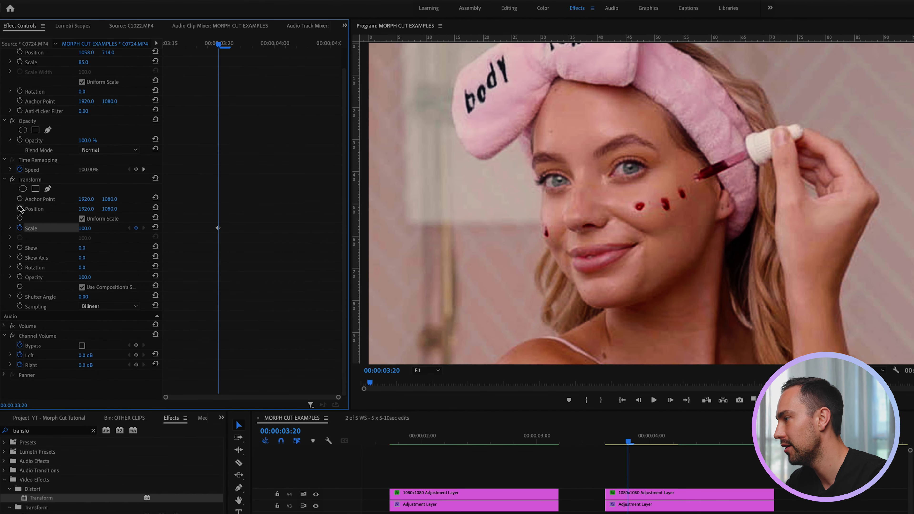
click(20, 208)
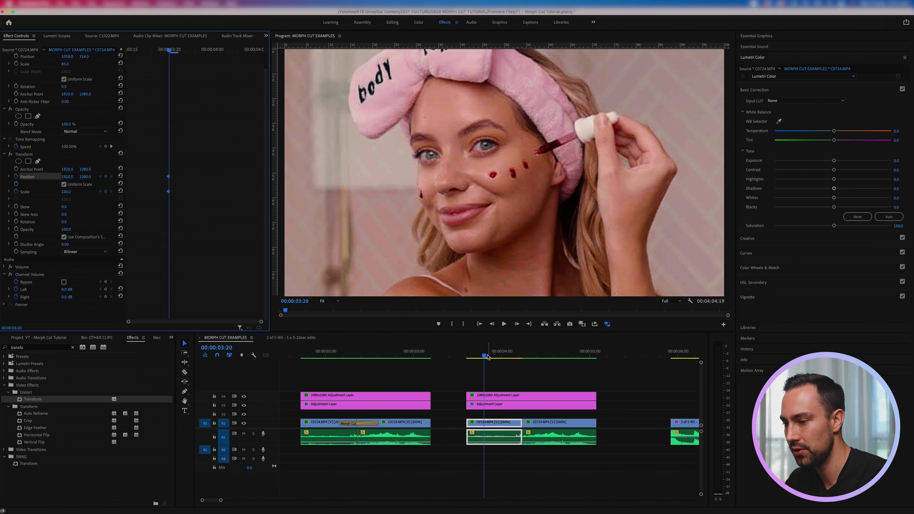
- Near 04:05, set Transform Scale to 69 and Position to 1967, 965, then preview
drag(486, 357, 519, 360)
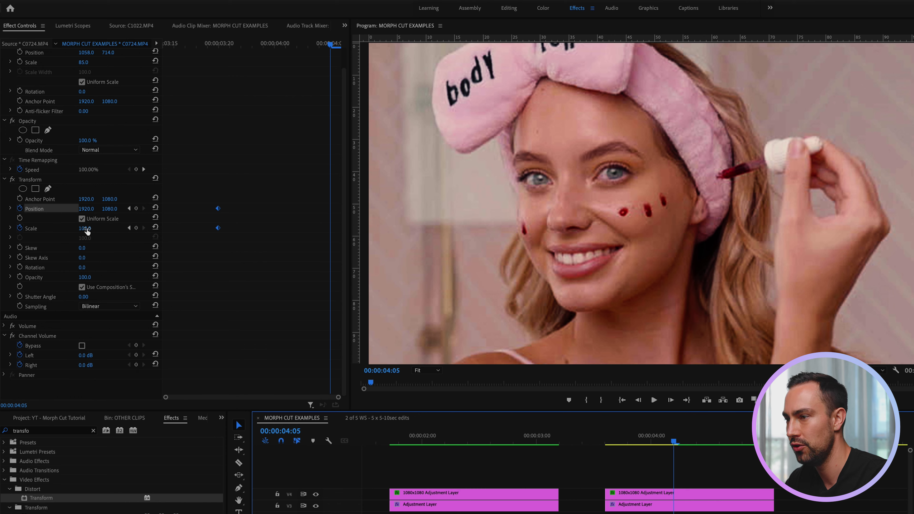
click(86, 232)
drag(85, 228, 80, 208)
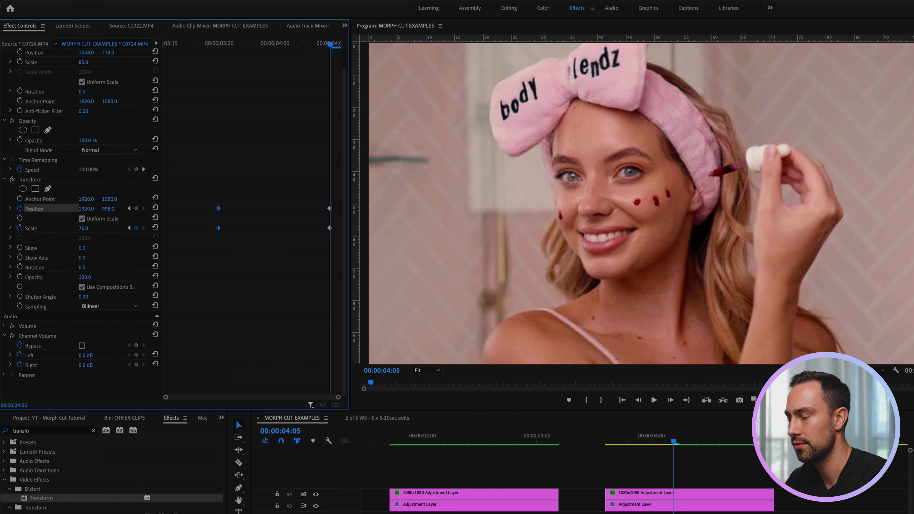
drag(83, 228, 120, 209)
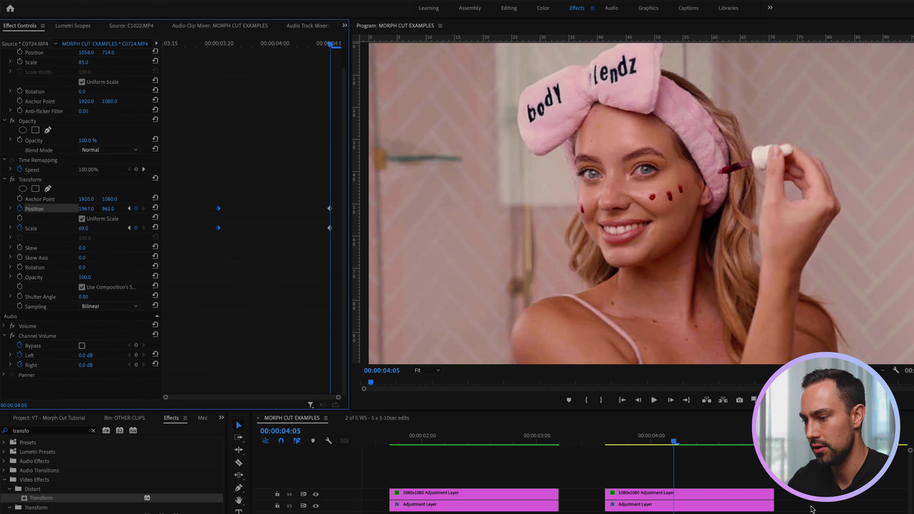
drag(674, 441, 622, 441)
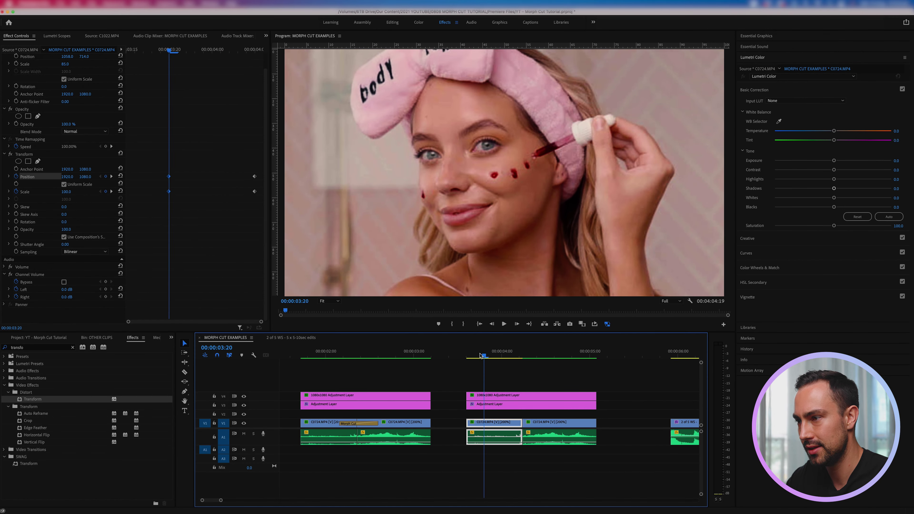
drag(479, 356, 521, 357)
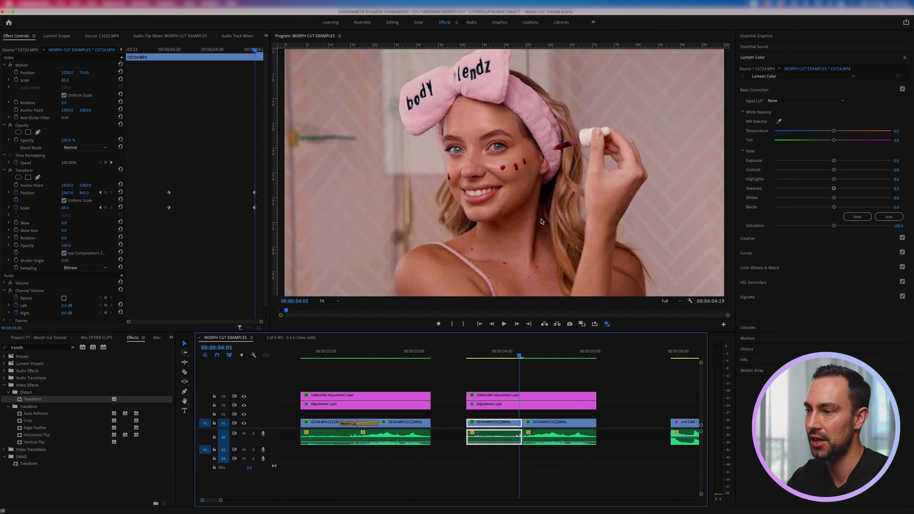
drag(522, 356, 485, 356)
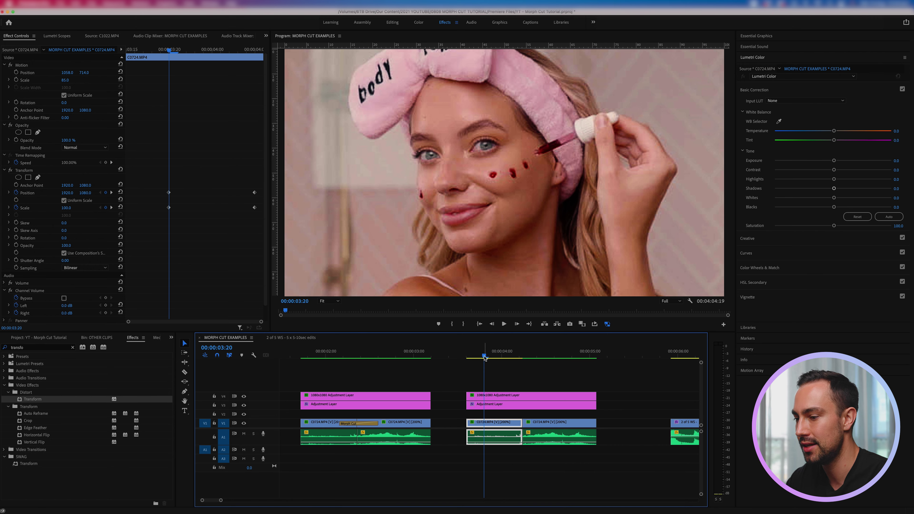
mouse_move(485, 357)
mouse_down()
mouse_move(540, 357)
mouse_move(484, 356)
mouse_up()
click(515, 383)
- Set the starting Position and Scale keyframes to Ease Out
drag(188, 183, 159, 218)
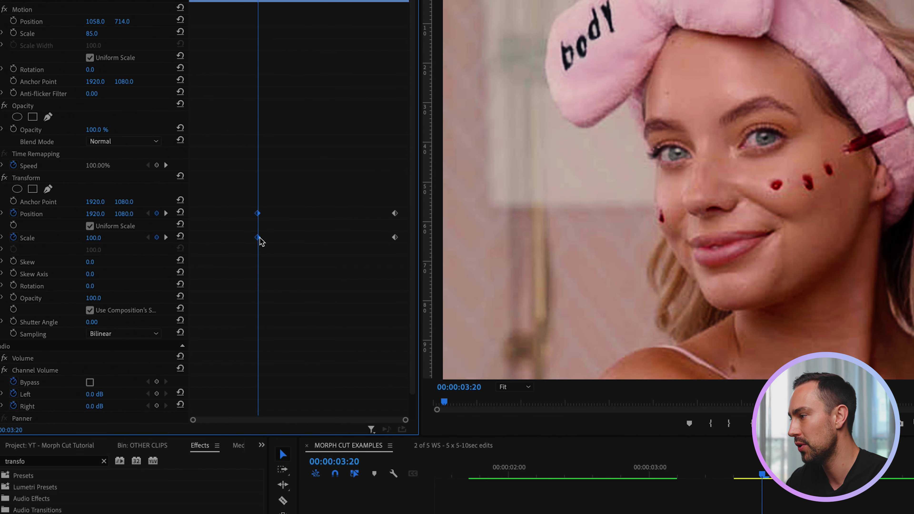
right_click(260, 238)
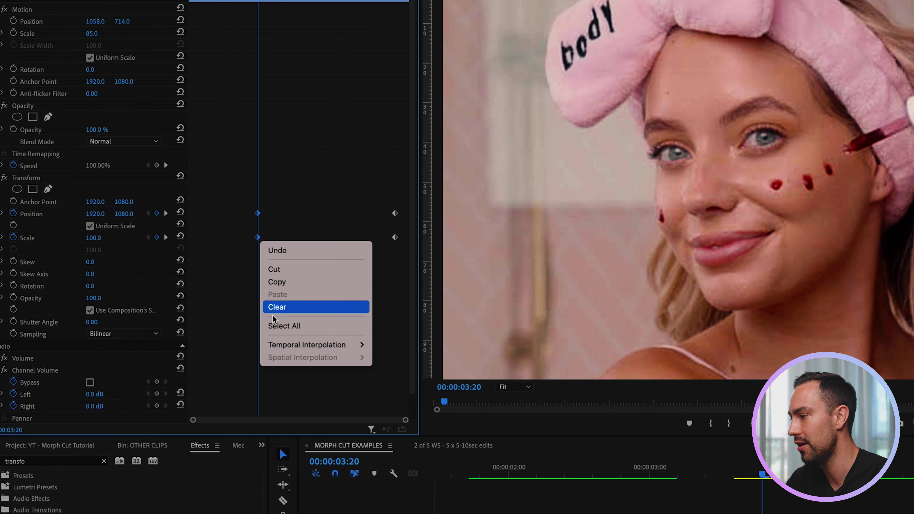
mouse_move(283, 345)
click(261, 228)
right_click(262, 241)
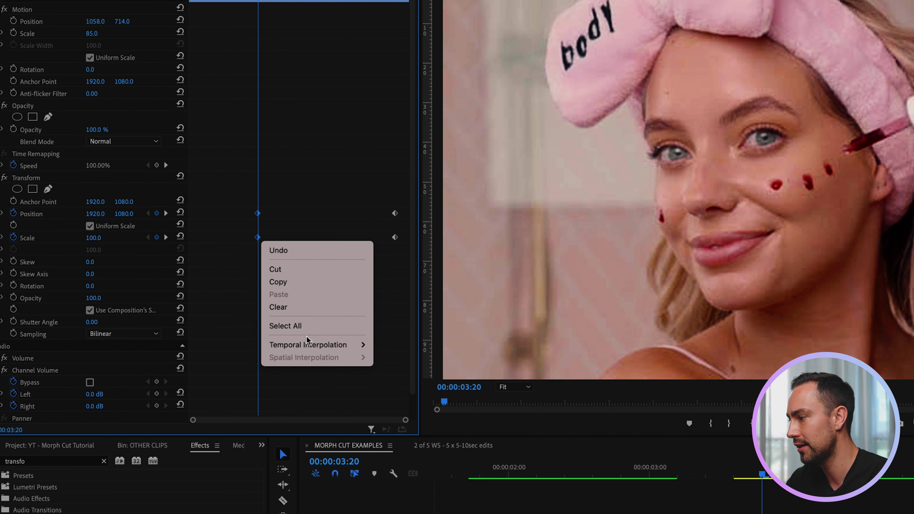
mouse_move(308, 345)
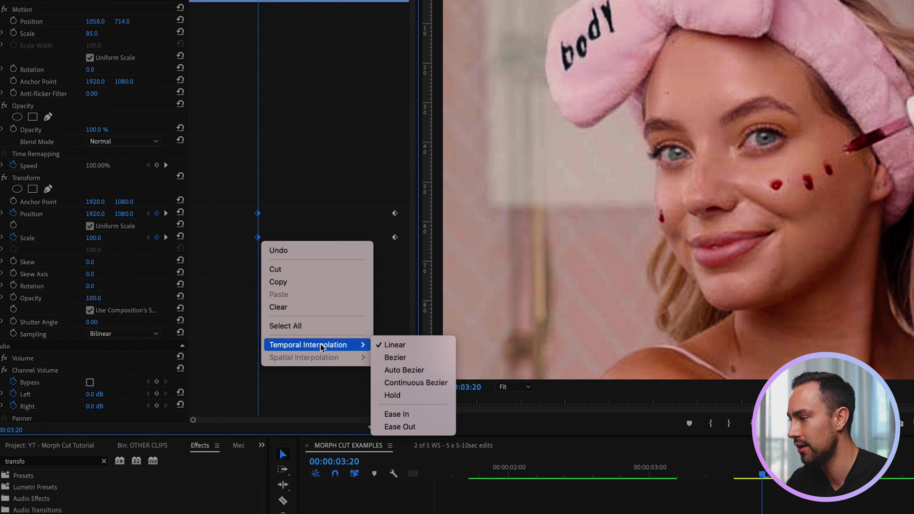
click(416, 427)
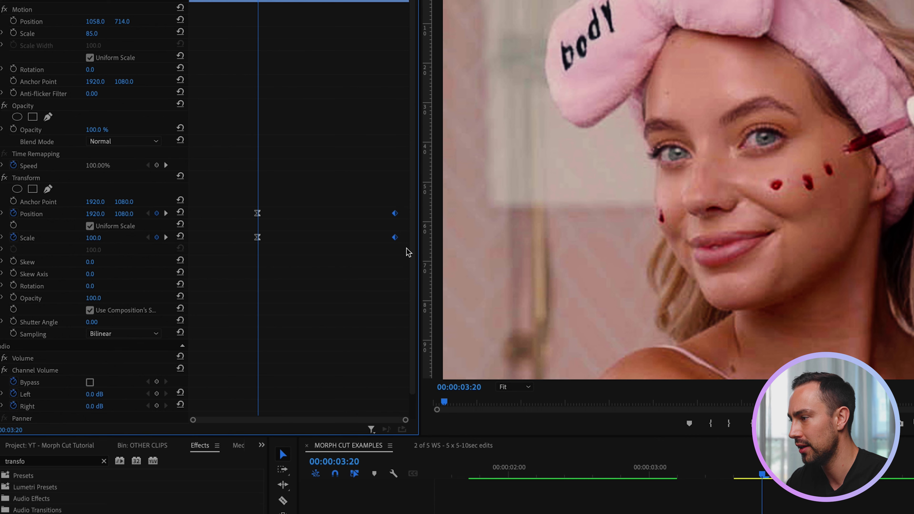
- Set the ending keyframes to Ease In and expand the Scale graph
right_click(396, 239)
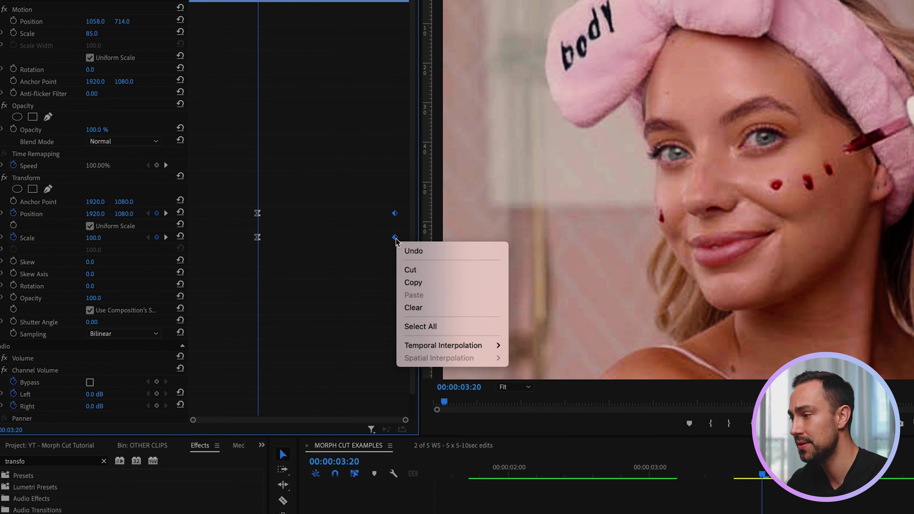
mouse_move(432, 346)
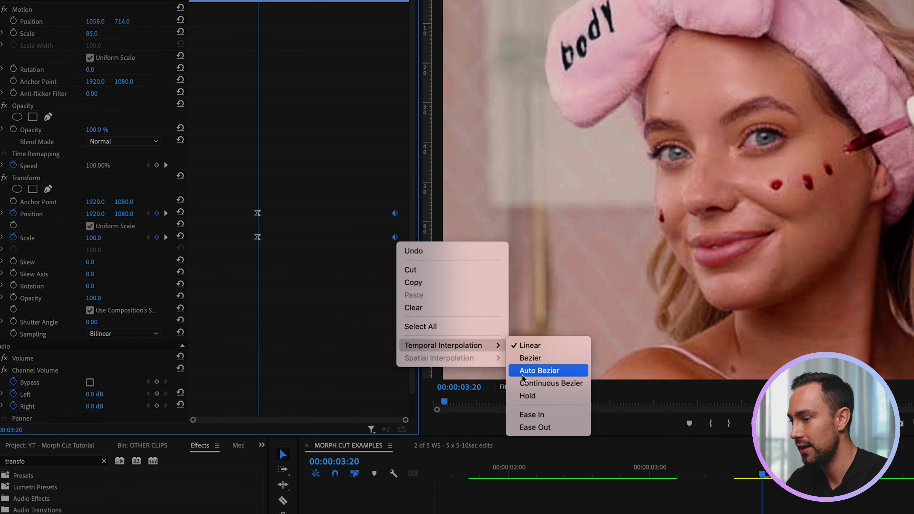
click(533, 414)
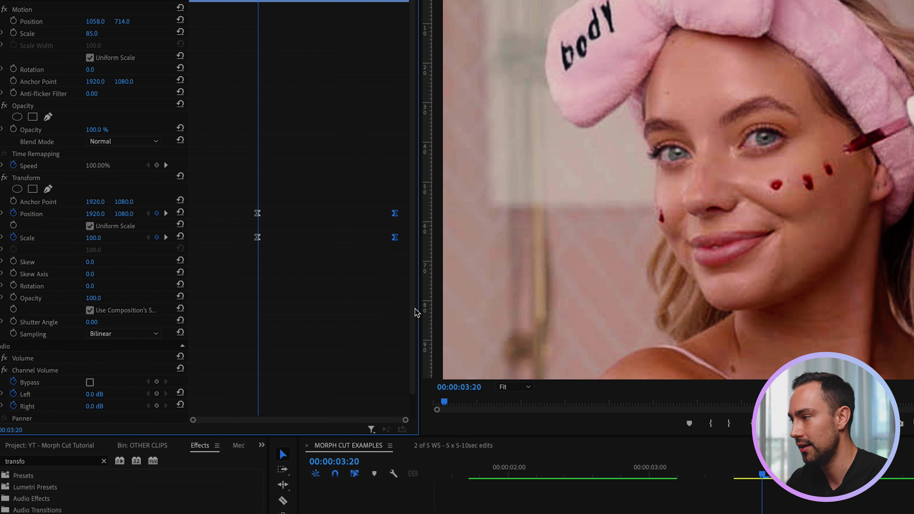
click(2, 239)
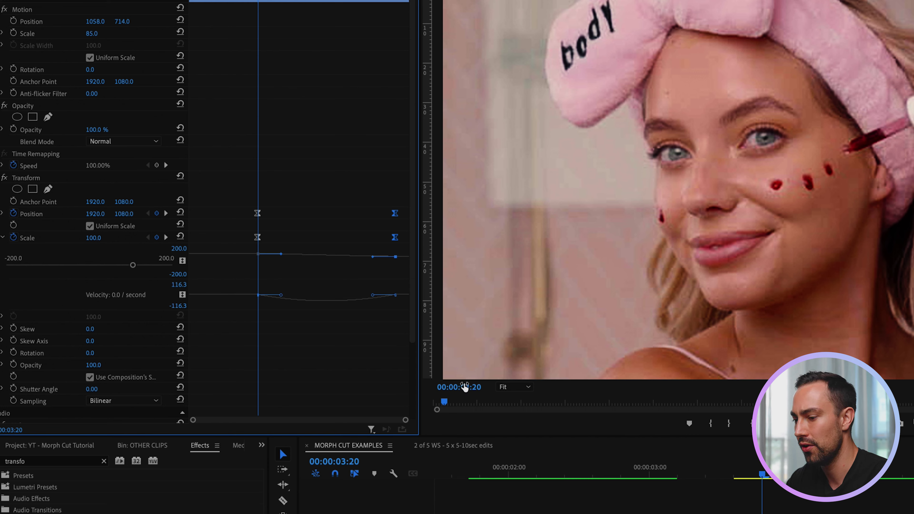
- Lengthen the ease handles on the starting and ending Scale keyframes
click(258, 237)
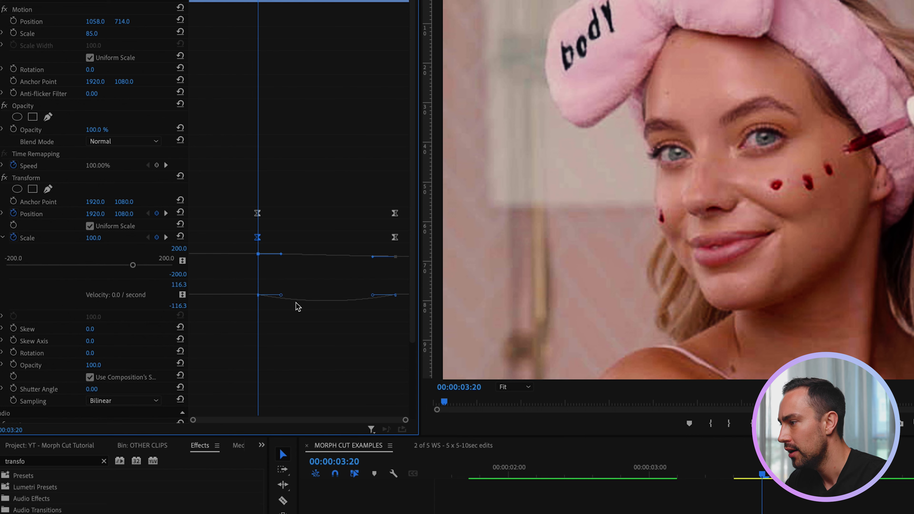
drag(282, 296, 333, 300)
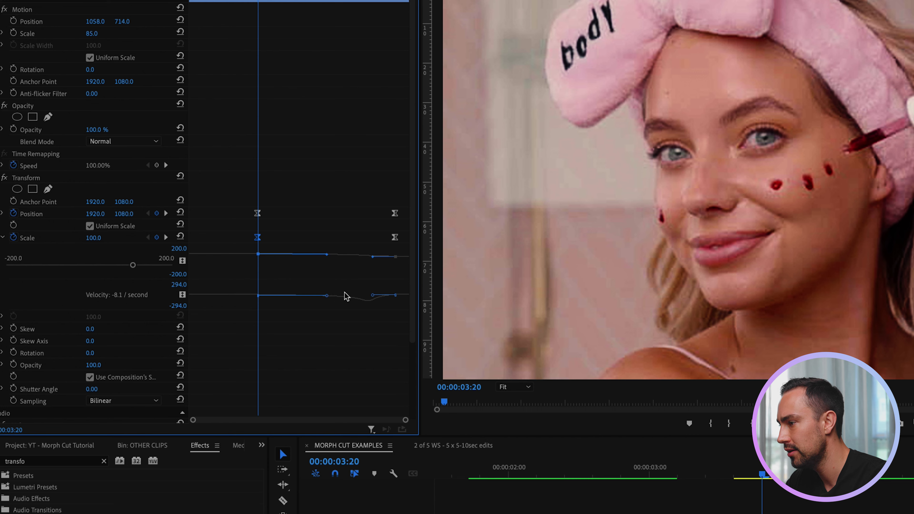
click(394, 237)
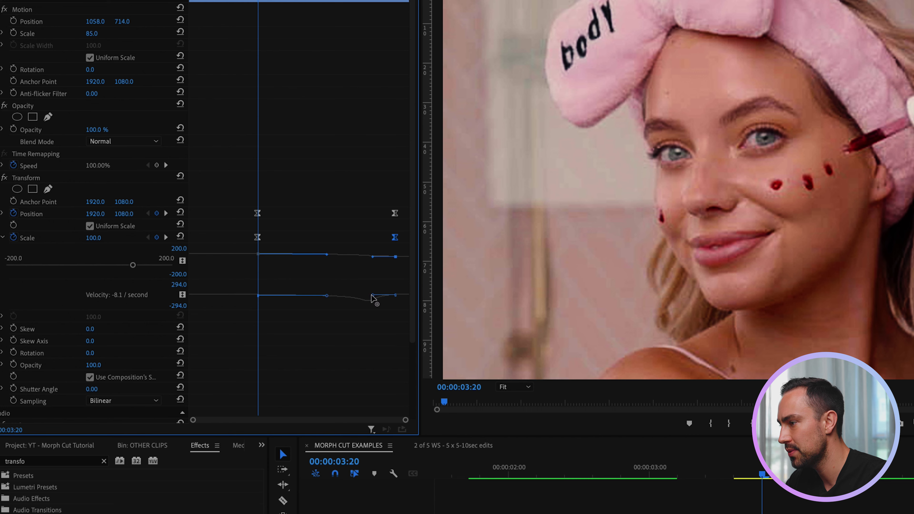
drag(382, 297, 377, 373)
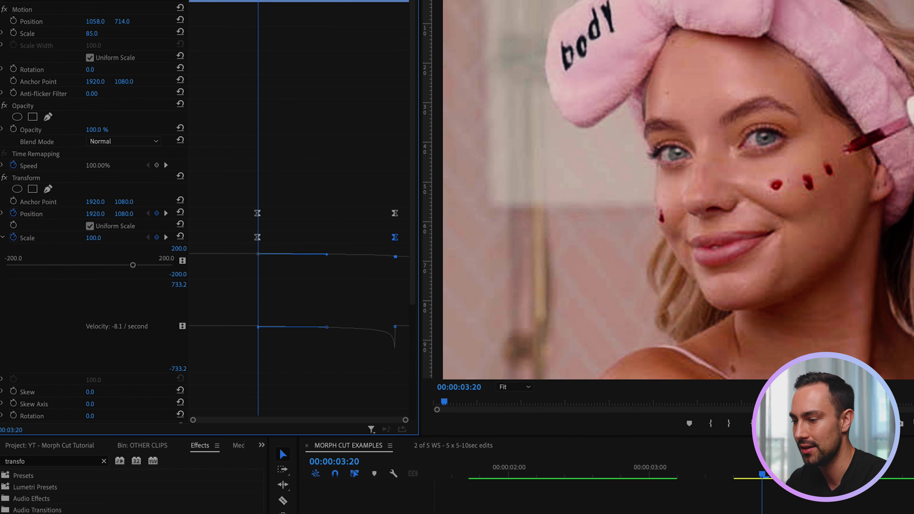
- Play the eased zoom animation in the Timeline to preview it
click(765, 475)
key(space)
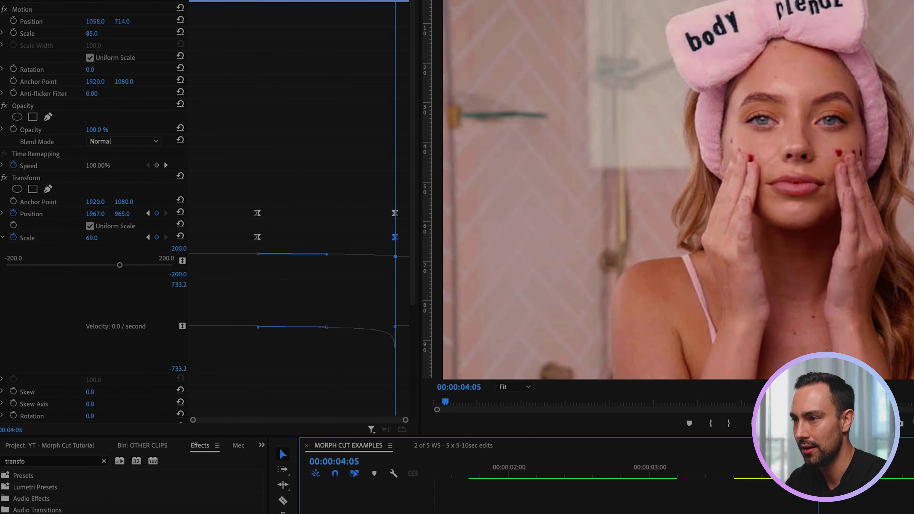
key(space)
key(space)
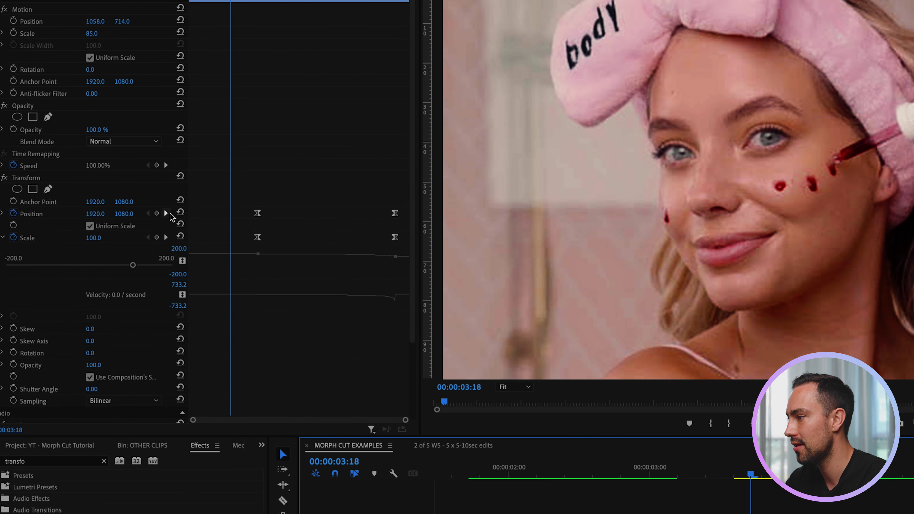
- Show the Position velocity graph from the 03:20 keyframe and make it taller
click(245, 221)
click(258, 214)
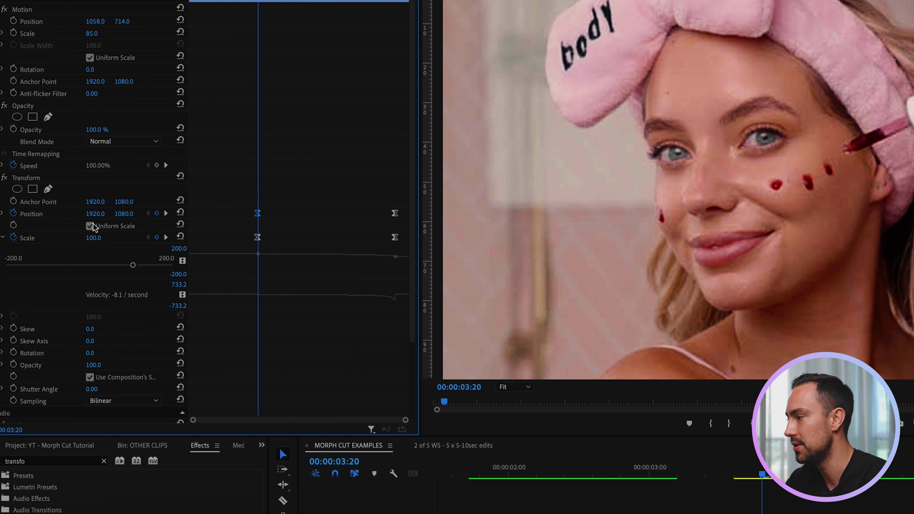
click(3, 214)
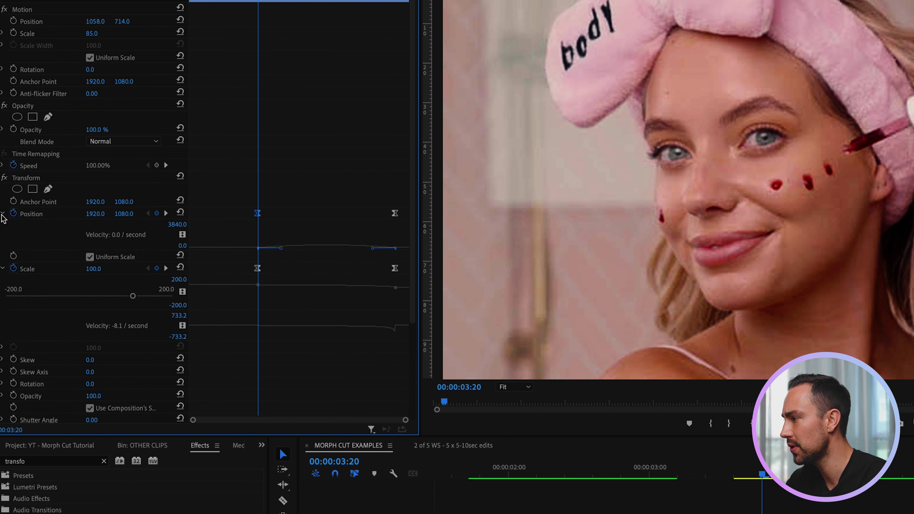
drag(298, 249, 395, 320)
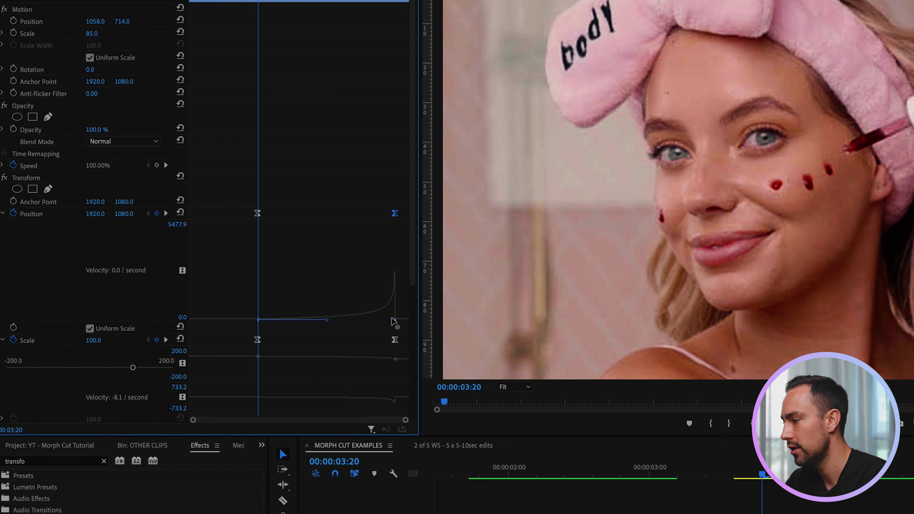
- Select the ending Position and Scale keyframes near 04:03 and drag them later
drag(258, 4, 382, 10)
scroll(360, 295, down, 1)
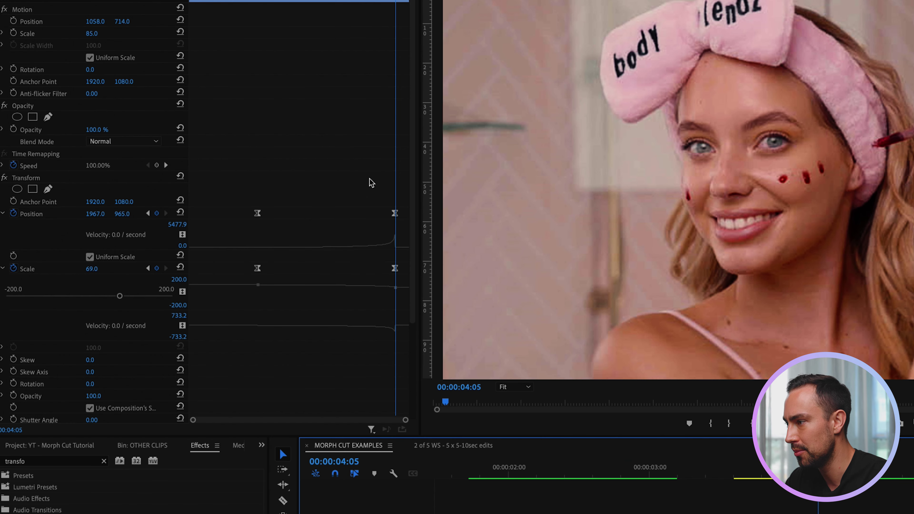
drag(371, 183, 400, 277)
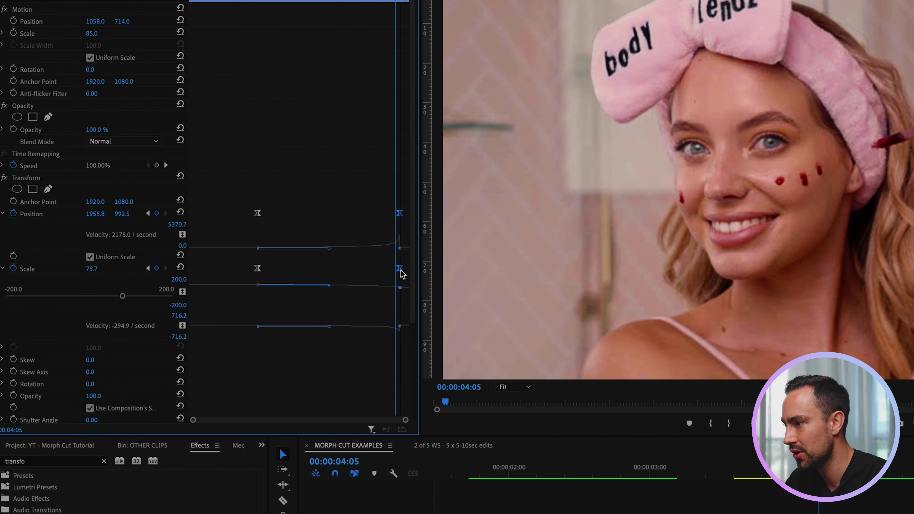
drag(402, 274, 410, 274)
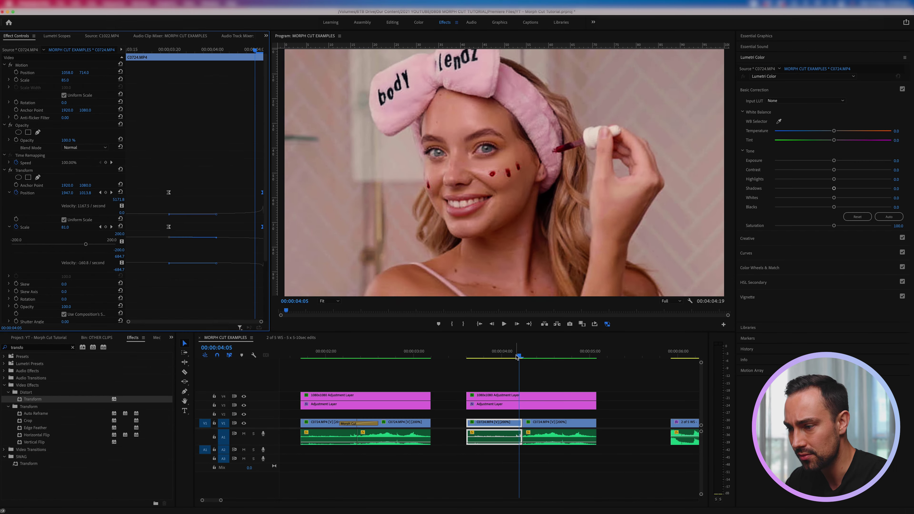
click(747, 469)
drag(483, 358, 526, 356)
click(522, 374)
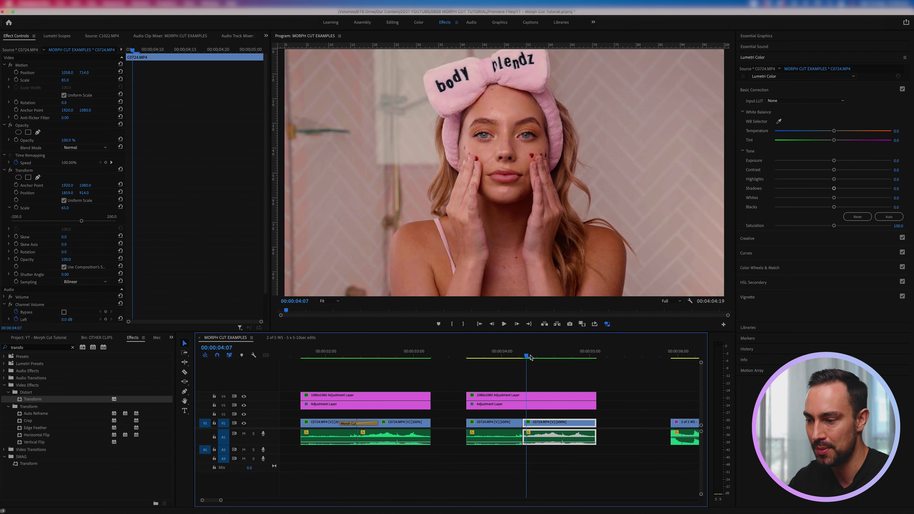
- Search 'morp' and drop Morph Cut onto the edit between the two C0724 clips
click(73, 347)
text(morph)
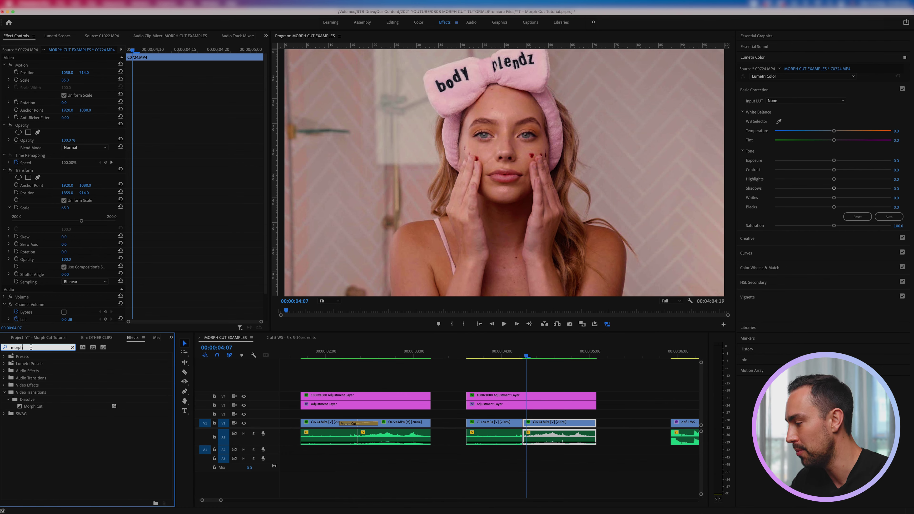
drag(36, 407, 525, 428)
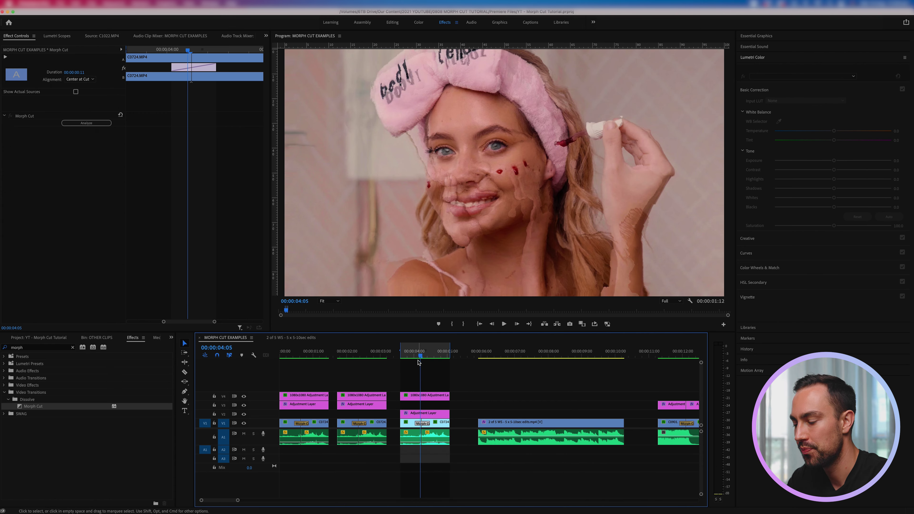
click(418, 356)
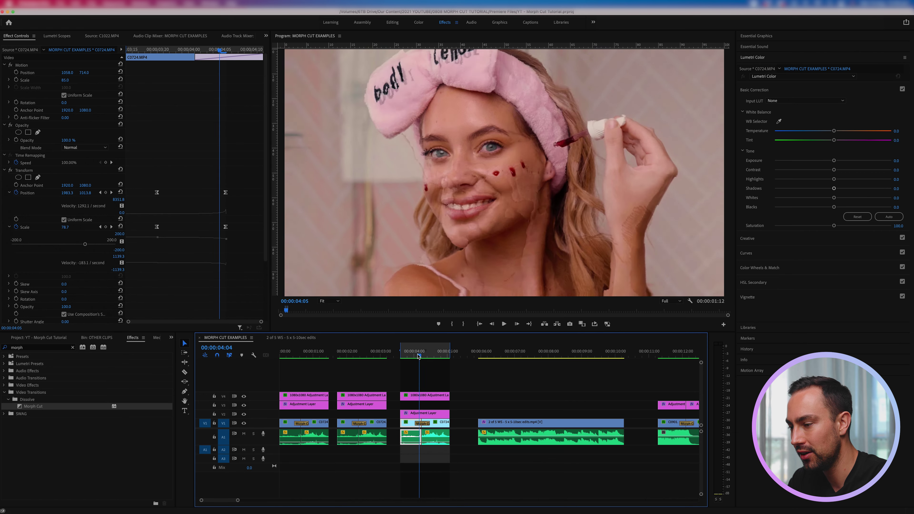
drag(418, 356, 408, 355)
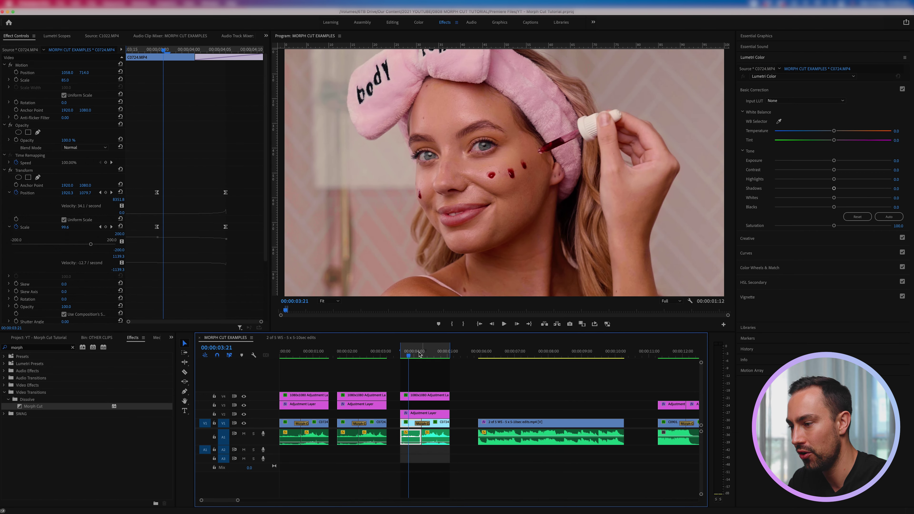
key(space)
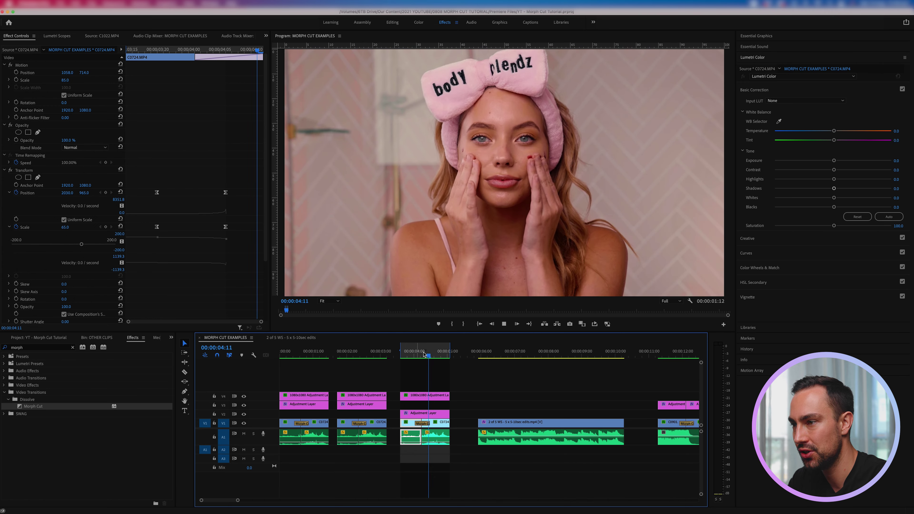
click(412, 356)
drag(412, 356, 426, 357)
click(413, 356)
key(space)
key(space)
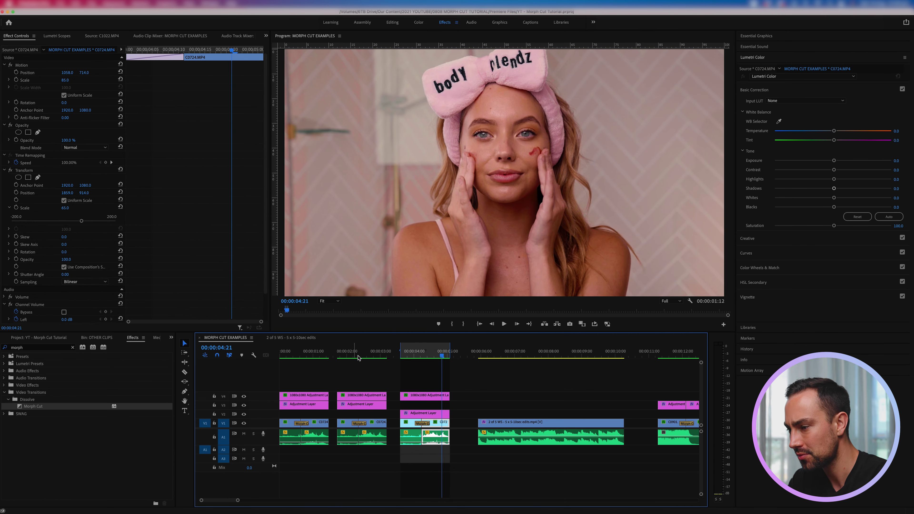
click(415, 422)
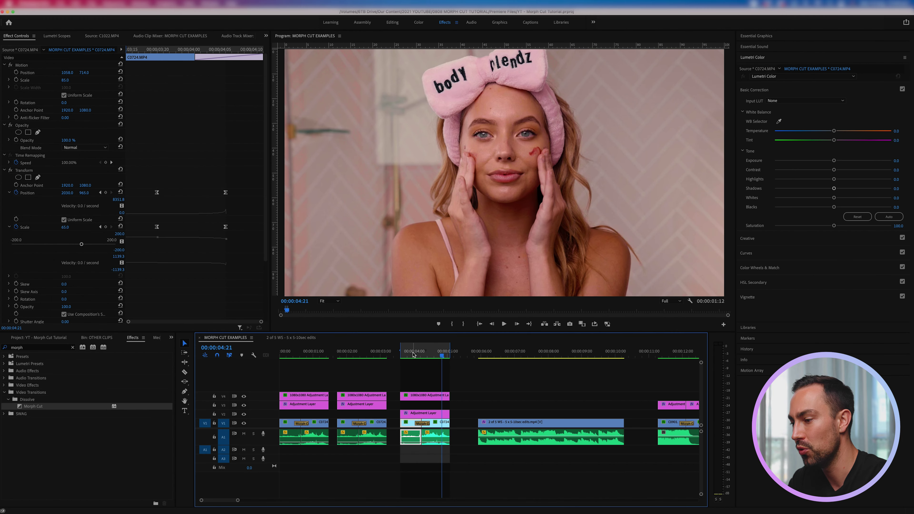
click(533, 424)
drag(413, 356, 358, 352)
key(space)
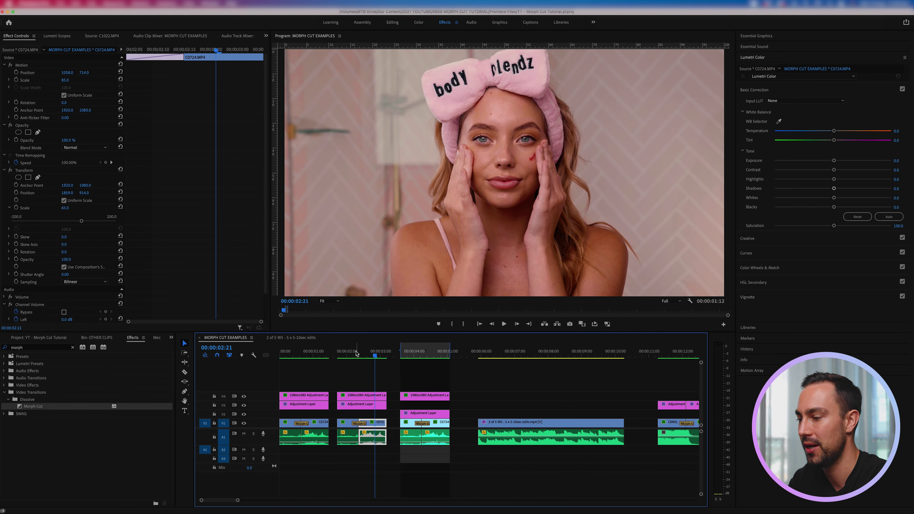
key(space)
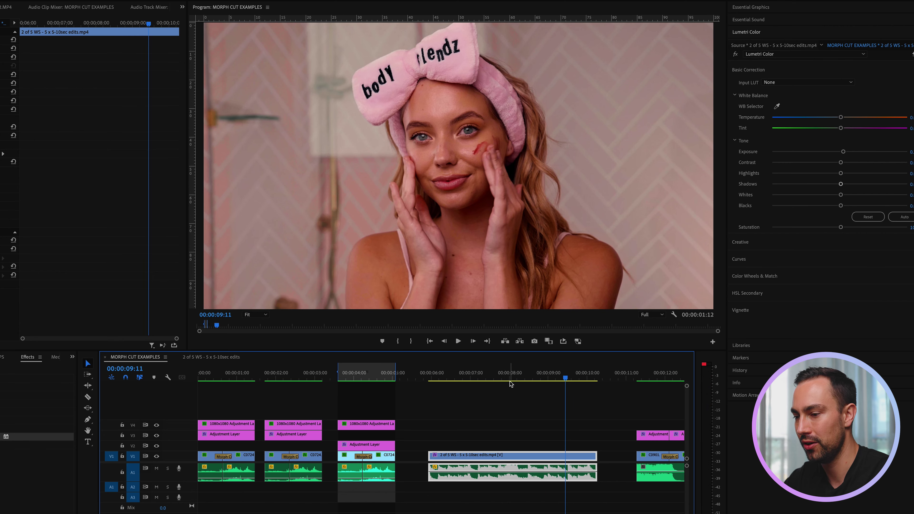
click(576, 360)
drag(534, 380, 507, 381)
key(space)
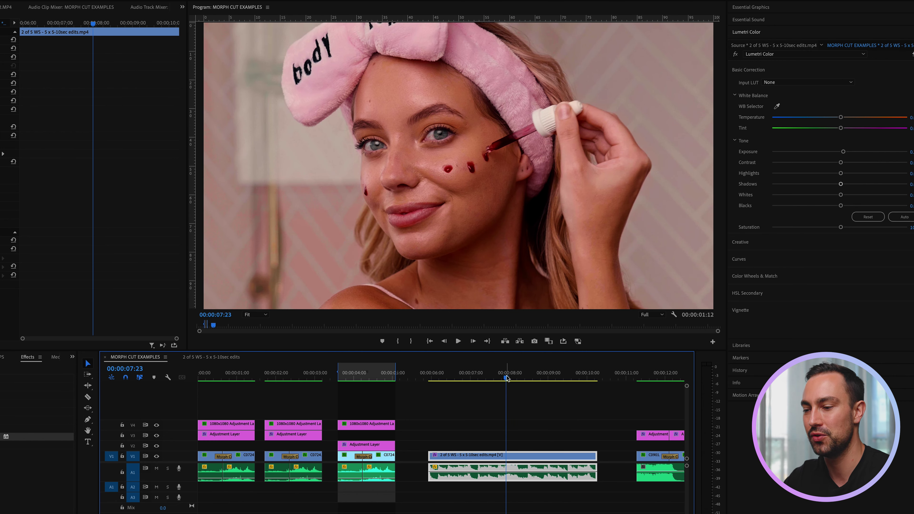
click(360, 377)
key(space)
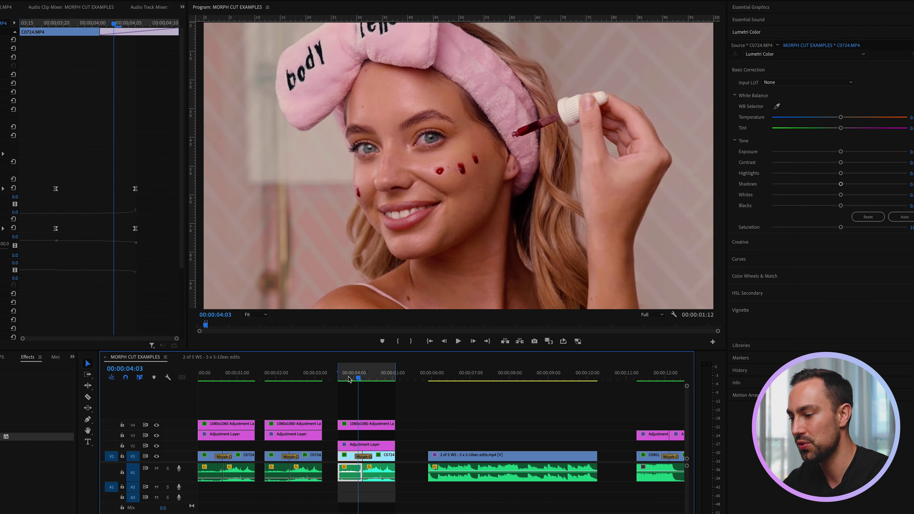
key(space)
key(minus)
key(minus)
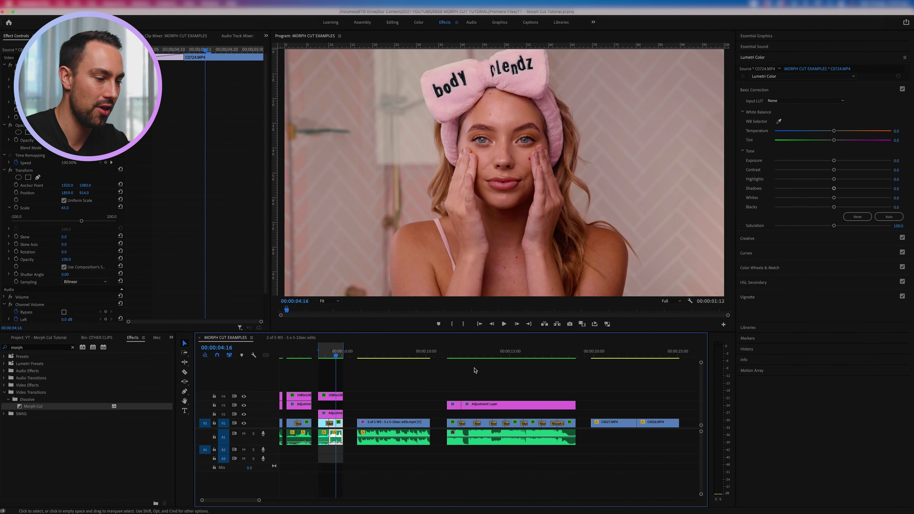
scroll(474, 370, right, 5)
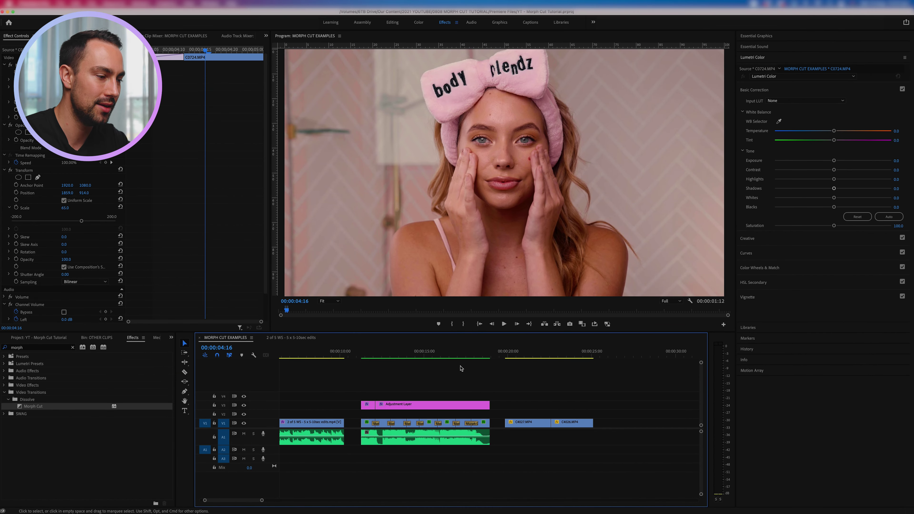
click(374, 357)
key(equal)
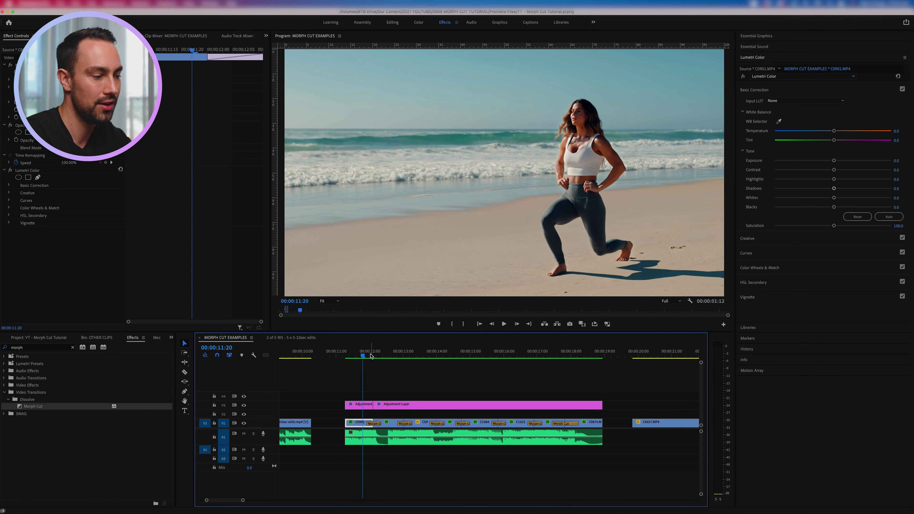
click(368, 355)
drag(368, 354, 364, 354)
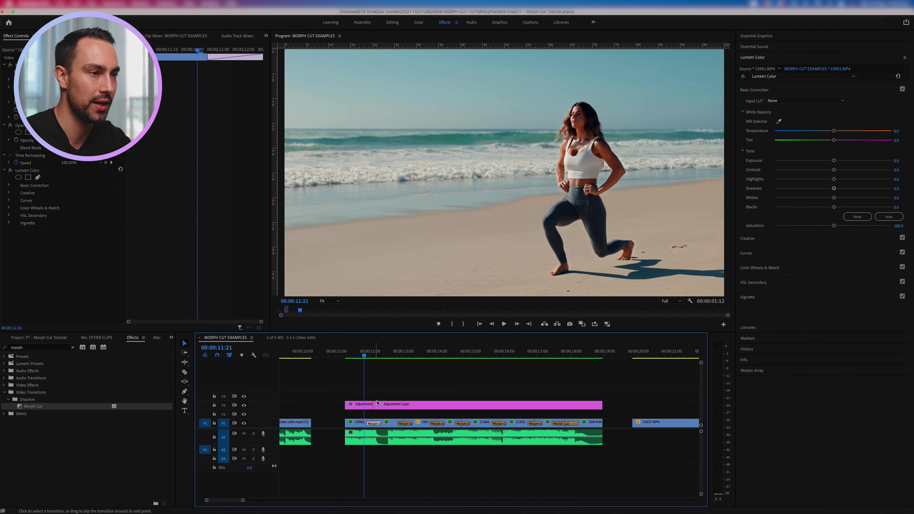
key(space)
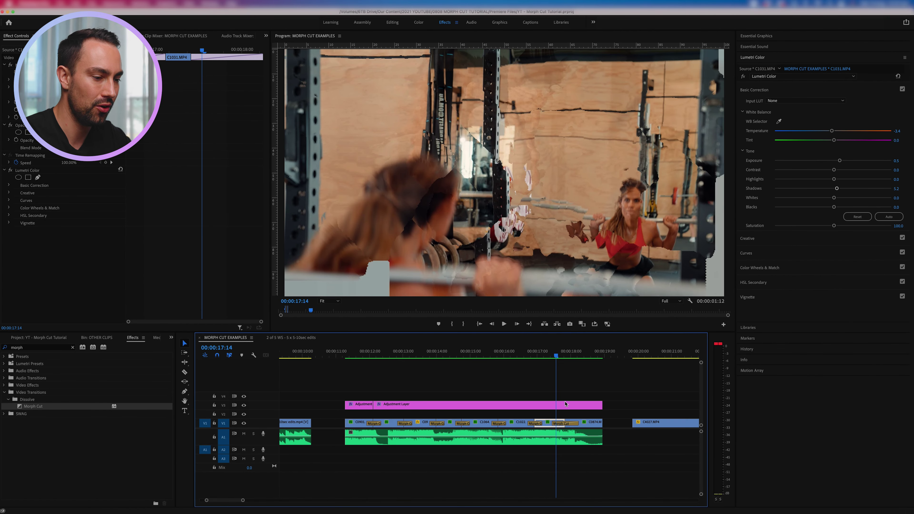
click(526, 353)
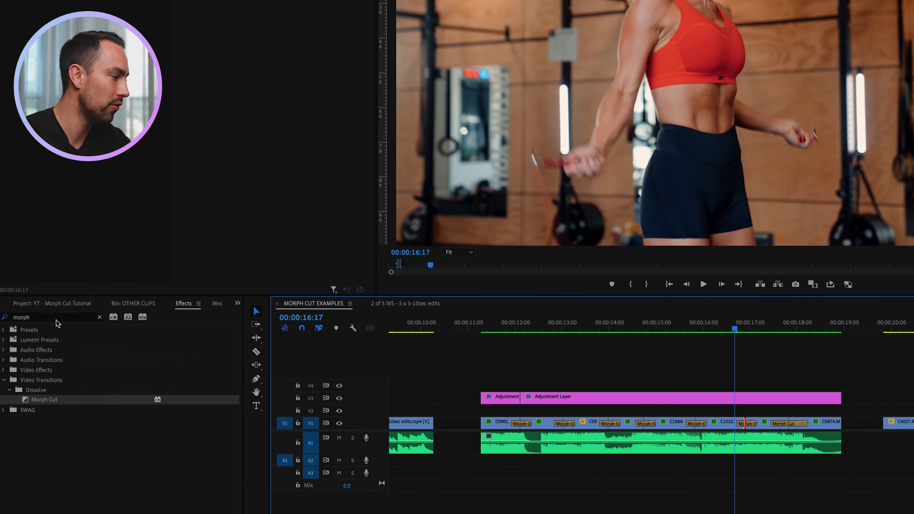
click(40, 350)
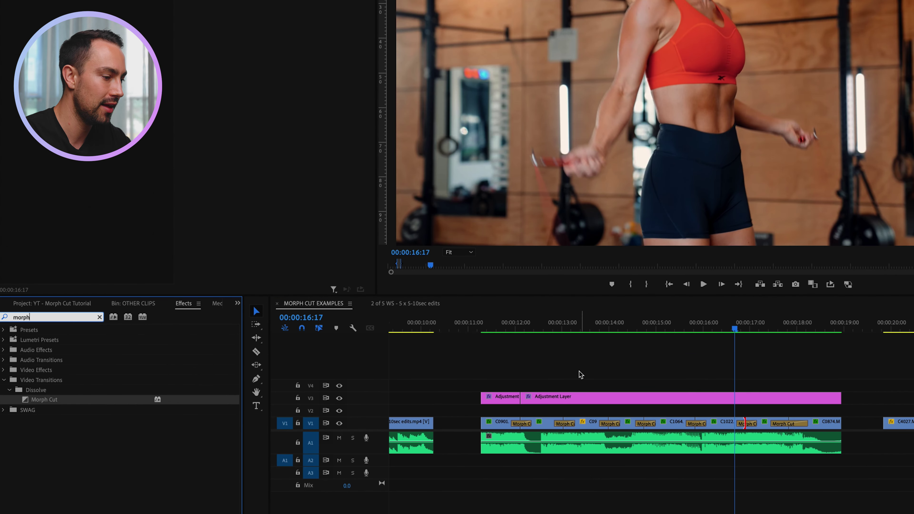
click(567, 326)
click(560, 419)
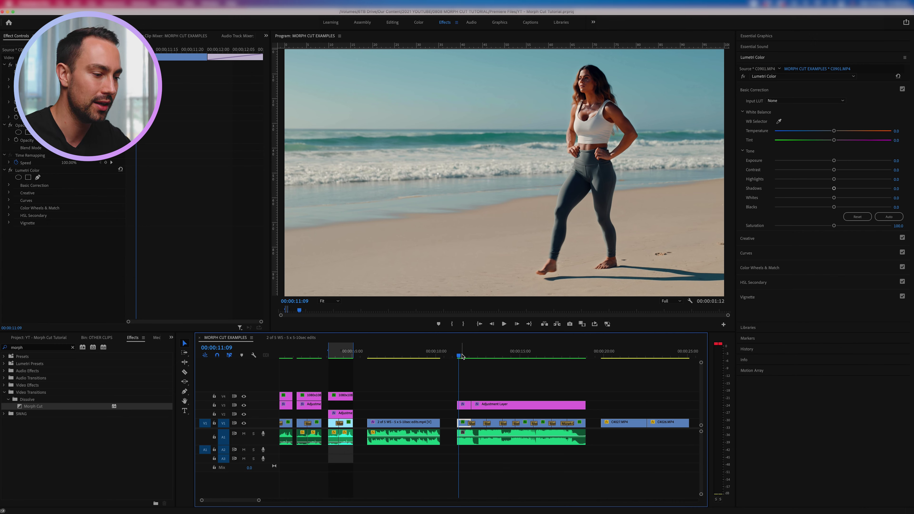
- Pass the gym clip at 12:16, then zoom in on and select bathrobe clip C4027
click(481, 356)
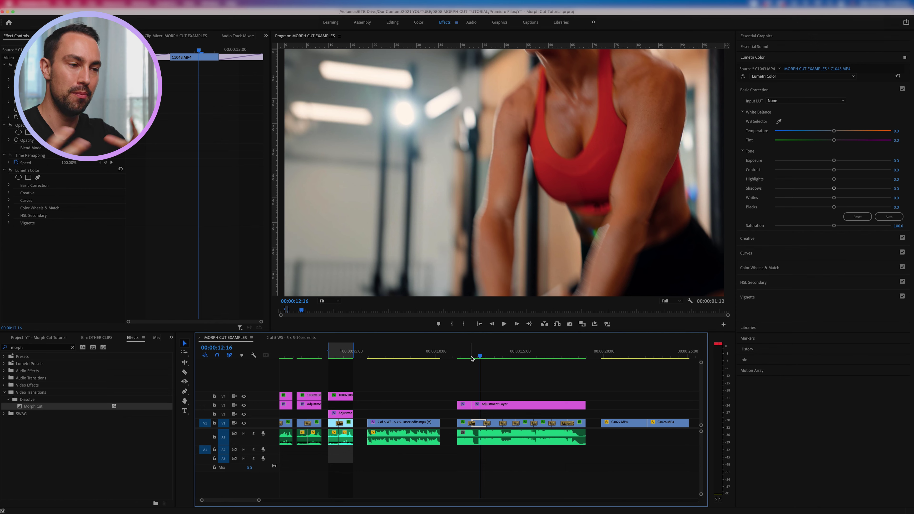
click(623, 422)
scroll(472, 359, up, 5)
click(463, 356)
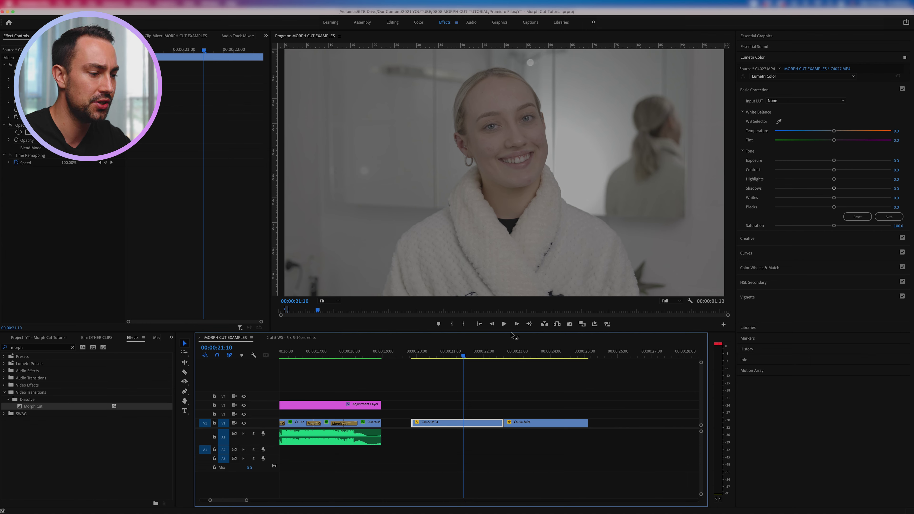
- Place an Adjustment Layer on V3 above C4027 and C4026, extended to C4026's end
click(539, 356)
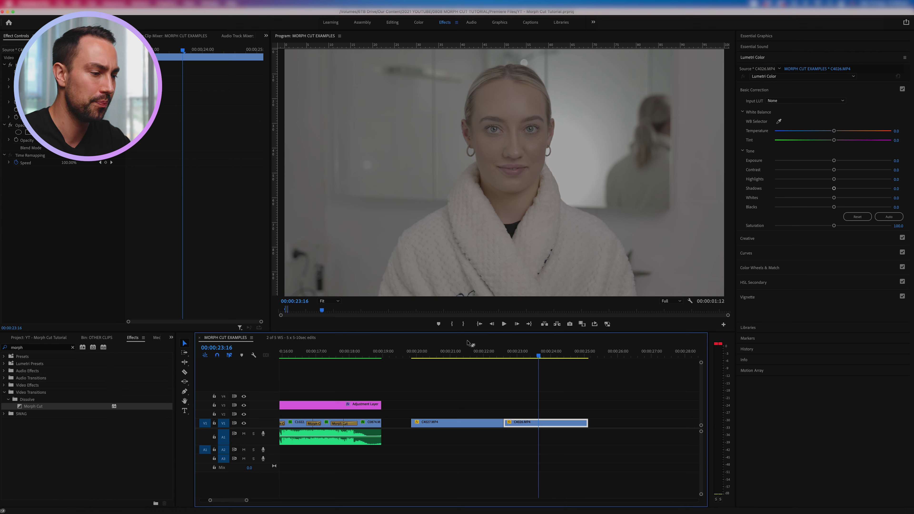
click(462, 353)
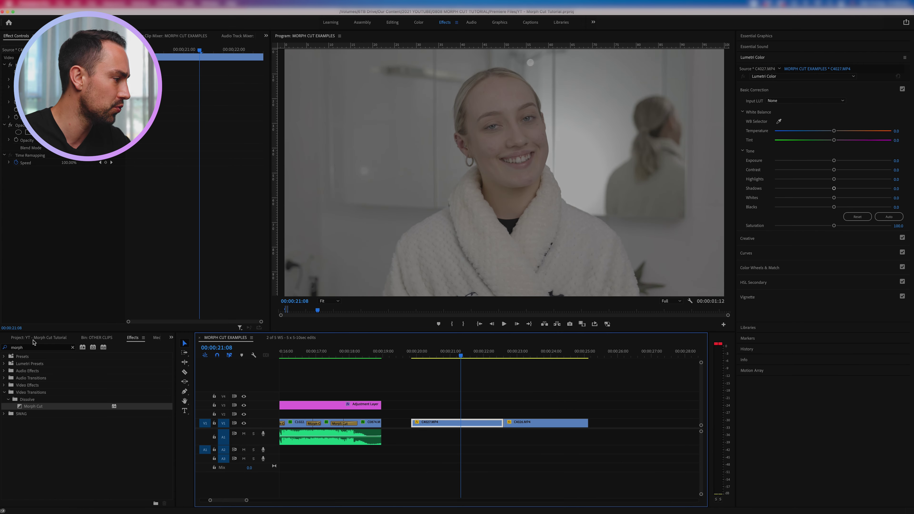
click(34, 338)
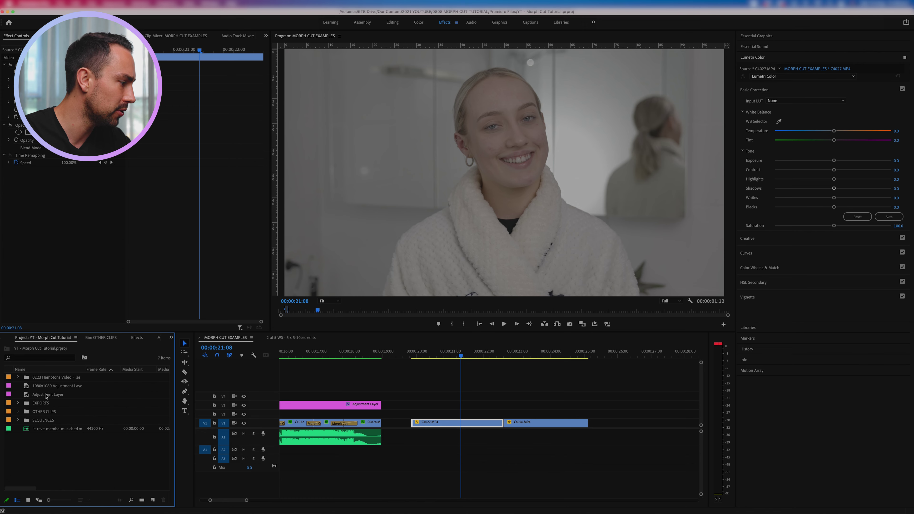
click(46, 395)
drag(47, 395, 455, 405)
drag(582, 405, 588, 405)
- Scrub C4027 to find the pose around 21:01, then lift C4027 onto V2 above C4026
click(439, 406)
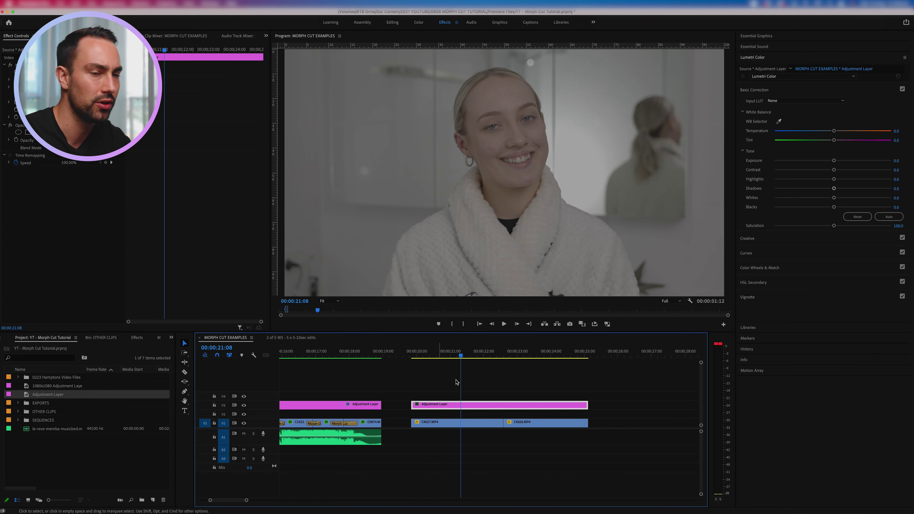
click(439, 422)
scroll(456, 382, right, 2)
mouse_move(536, 356)
mouse_down()
mouse_move(368, 357)
mouse_move(534, 364)
mouse_up()
drag(383, 356, 525, 357)
mouse_move(394, 356)
mouse_down()
mouse_move(416, 356)
mouse_move(406, 356)
mouse_up()
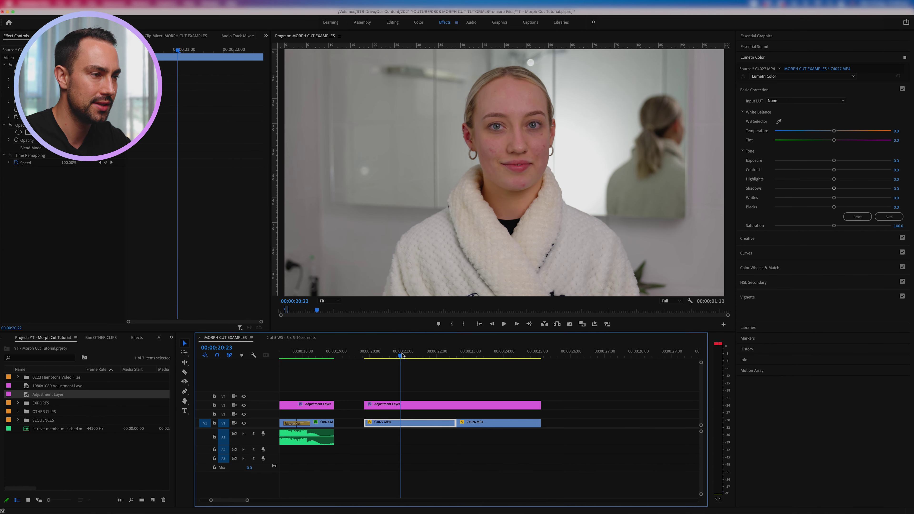
drag(407, 356, 406, 357)
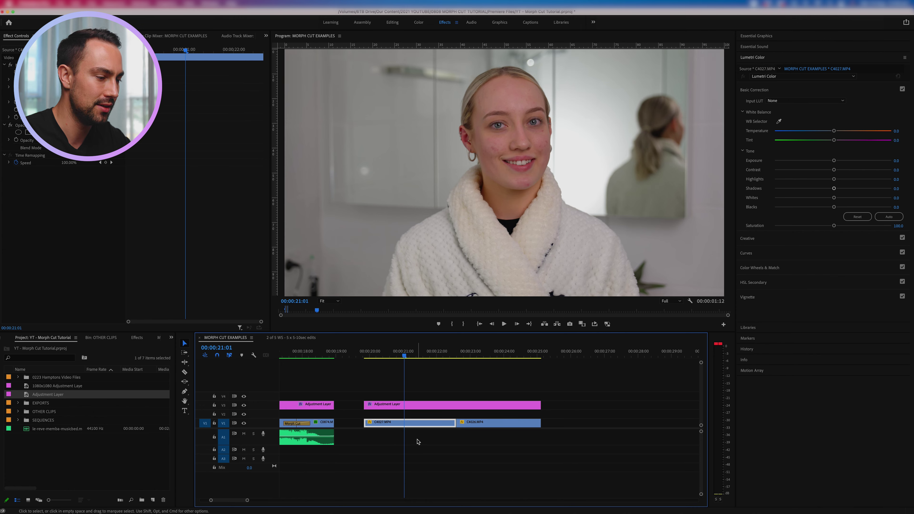
key(Right)
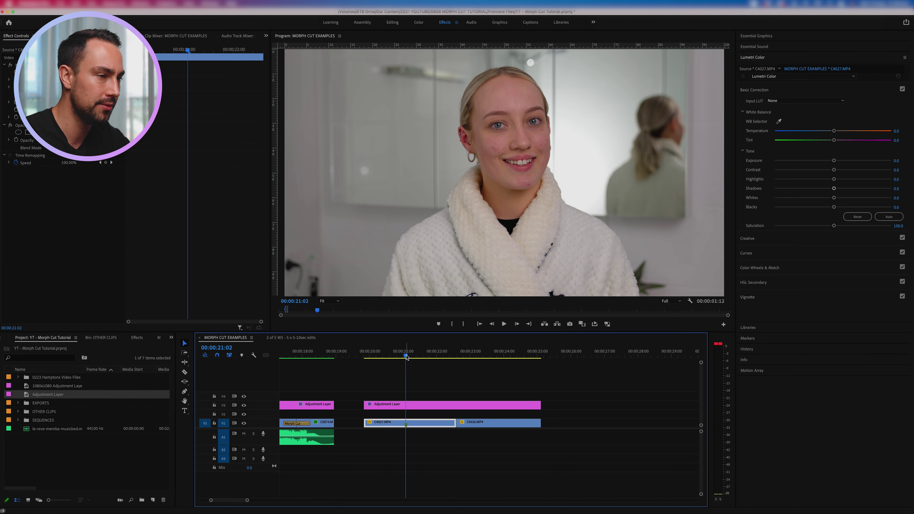
drag(407, 356, 506, 367)
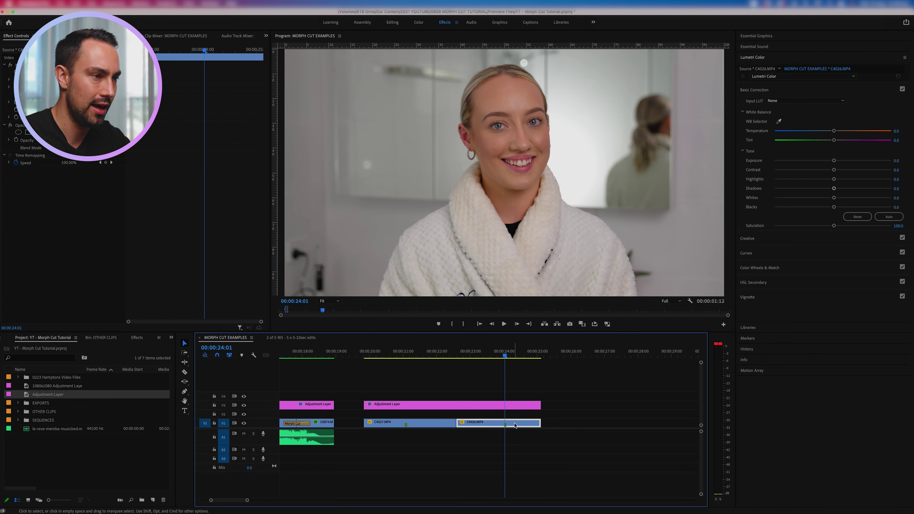
drag(436, 423, 536, 405)
- Zoom in and drop C4027's opacity to 0% to compare its pose with C4026 beneath
click(512, 426)
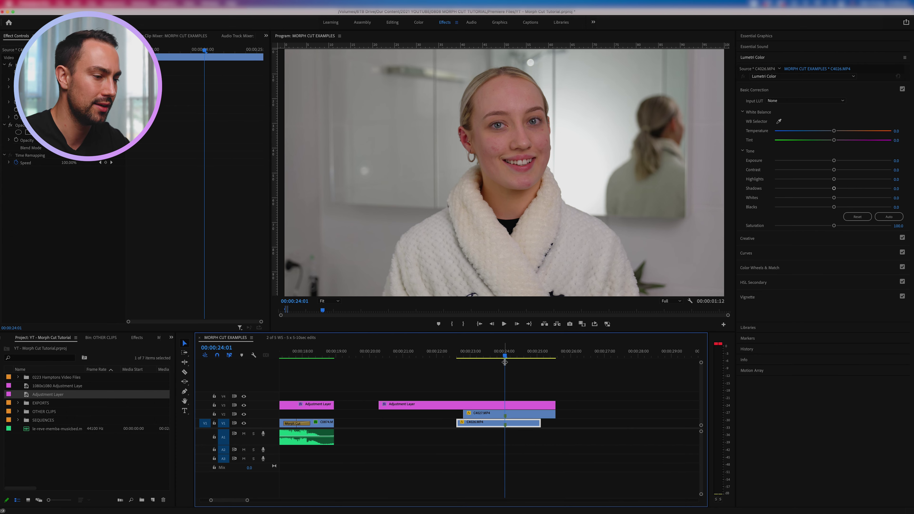
click(511, 414)
key(equal)
key(equal)
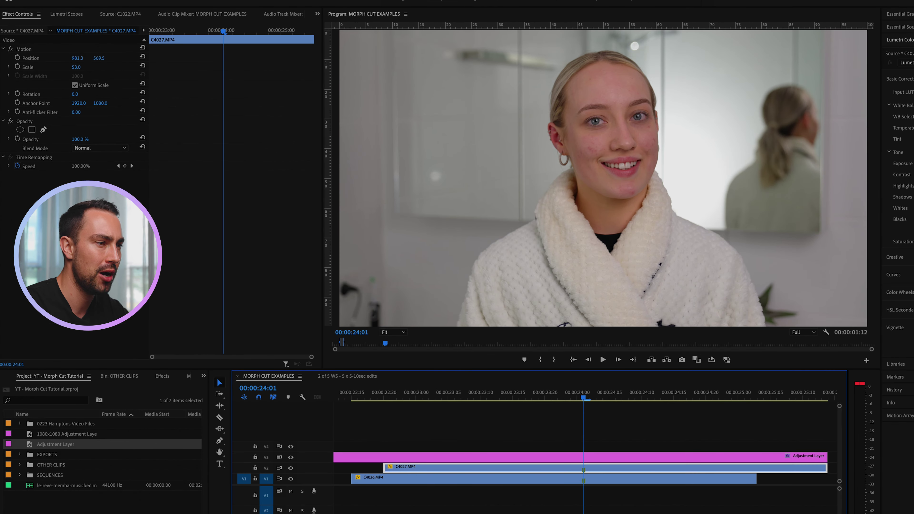
drag(79, 139, 99, 140)
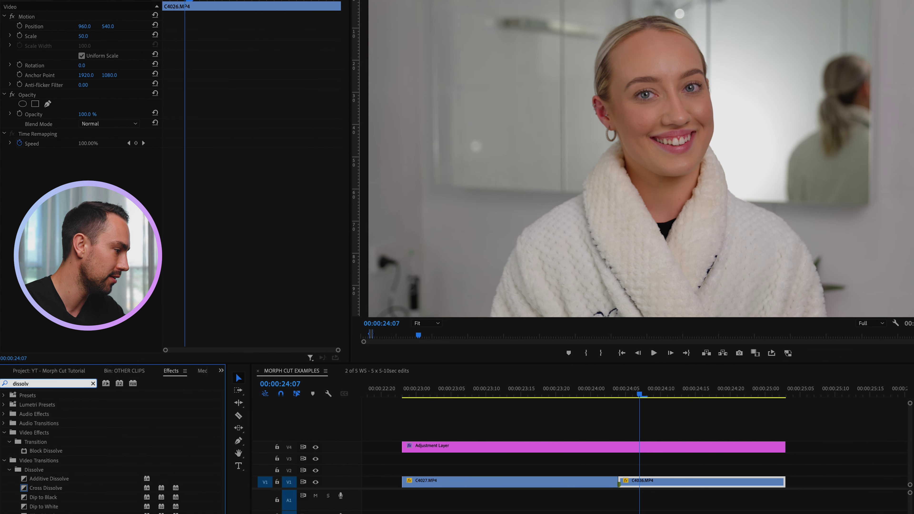
drag(57, 491, 313, 505)
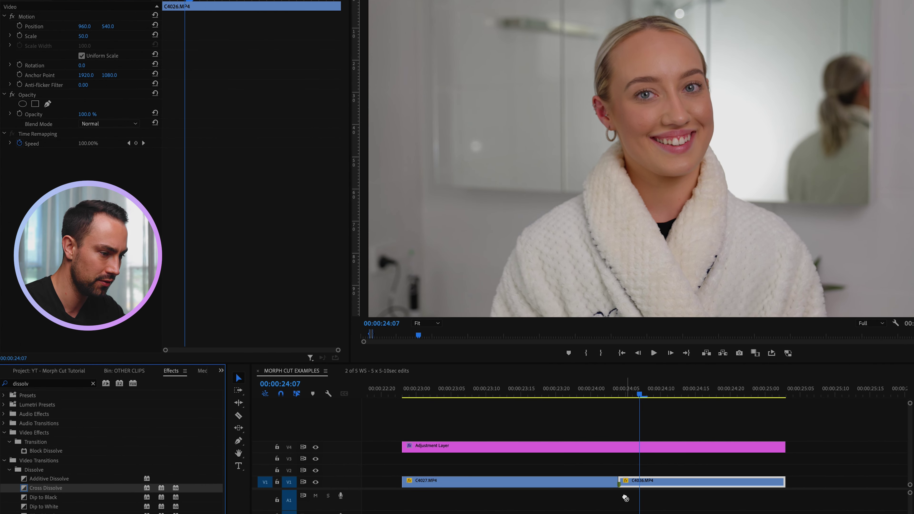
- Apply a Cross Dissolve at the C4027/C4026 cut and shorten it from both ends
drag(624, 496, 619, 483)
click(707, 481)
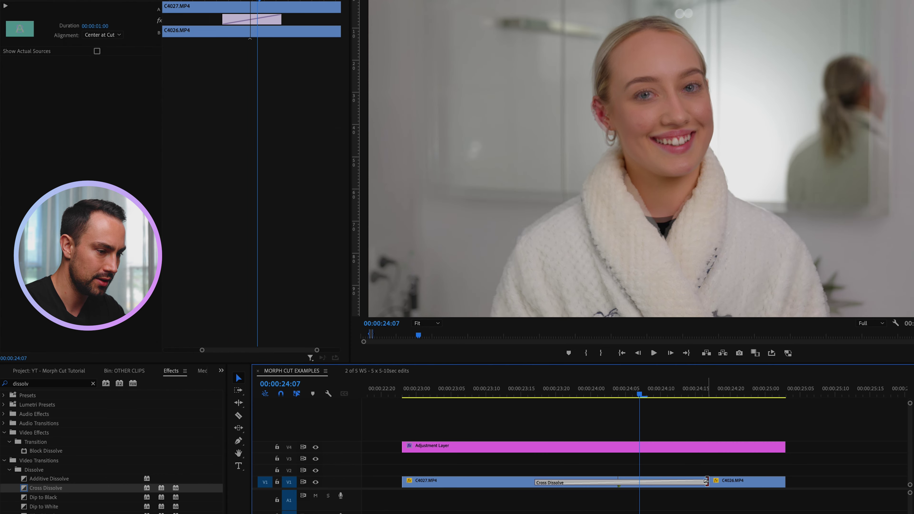
click(591, 392)
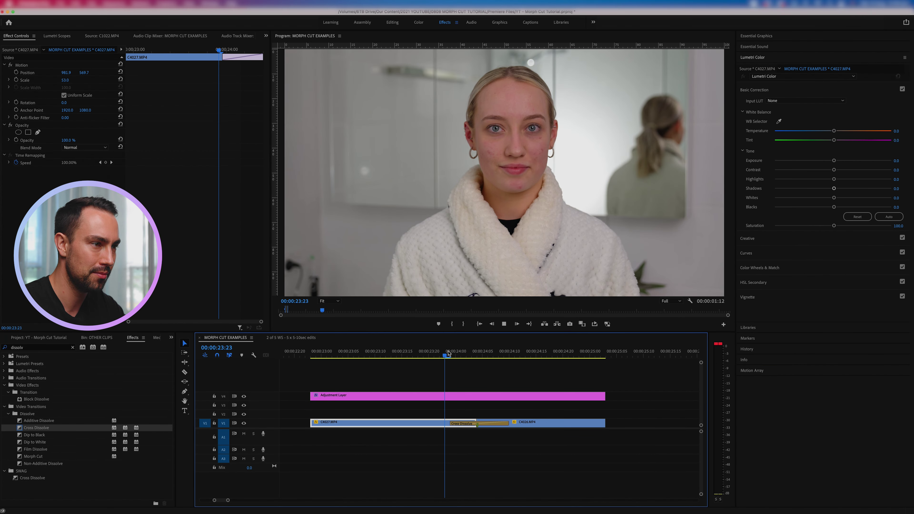
drag(448, 354, 425, 352)
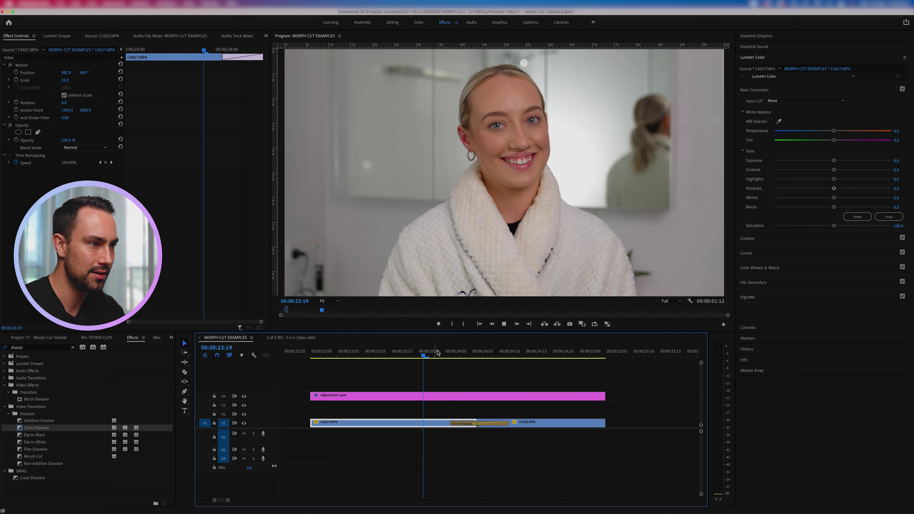
drag(509, 424, 504, 424)
click(457, 356)
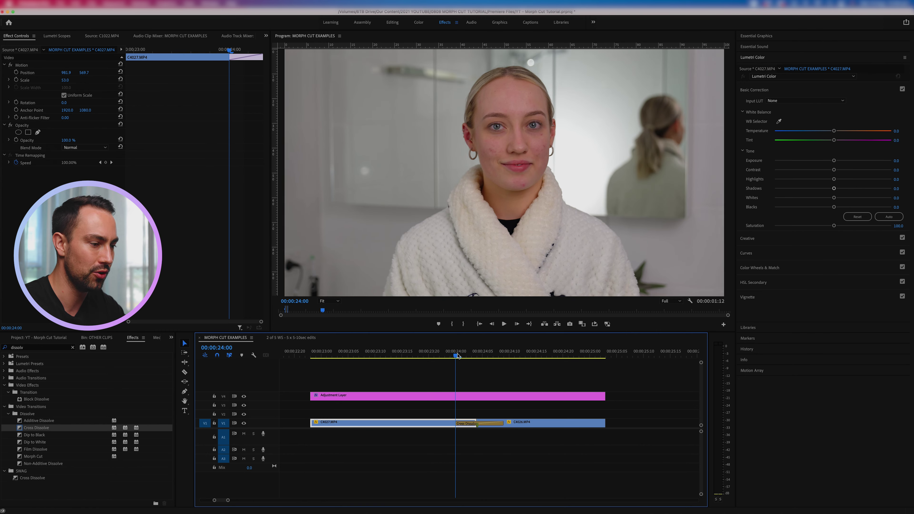
key(space)
- Lengthen the Cross Dissolve on both sides and preview it from 23:17
click(403, 357)
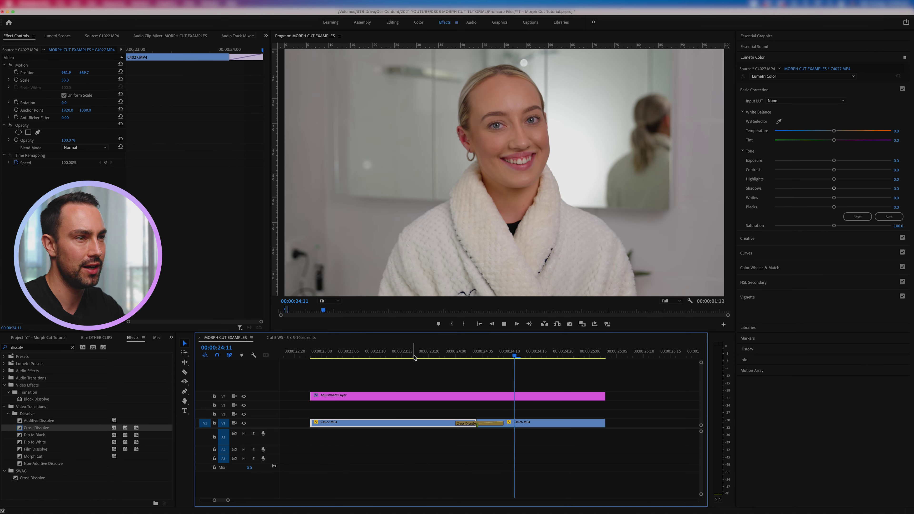
click(439, 354)
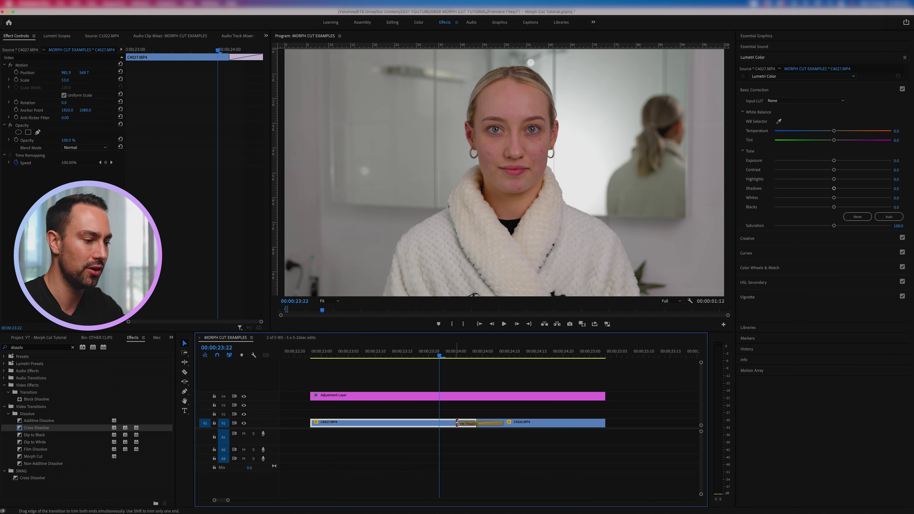
drag(456, 424, 434, 424)
click(413, 356)
key(space)
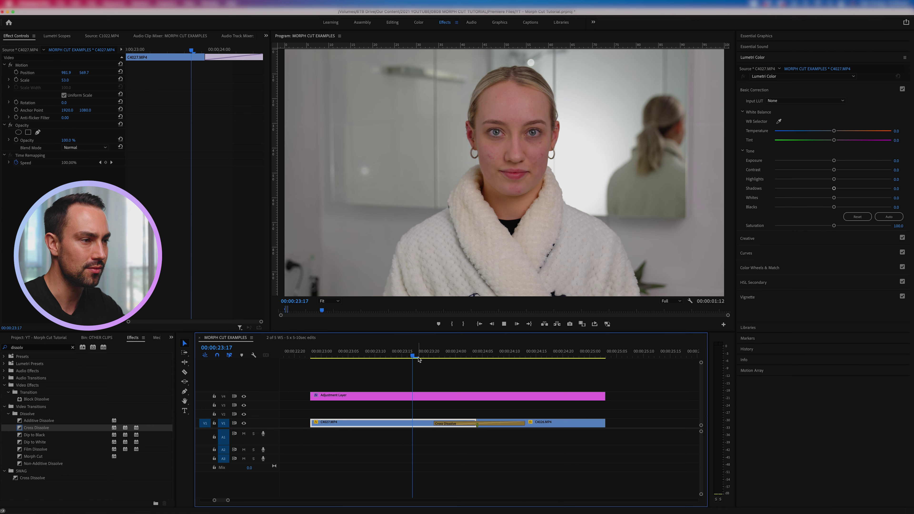
key(space)
mouse_move(422, 360)
mouse_down()
mouse_move(564, 362)
mouse_move(431, 363)
mouse_up()
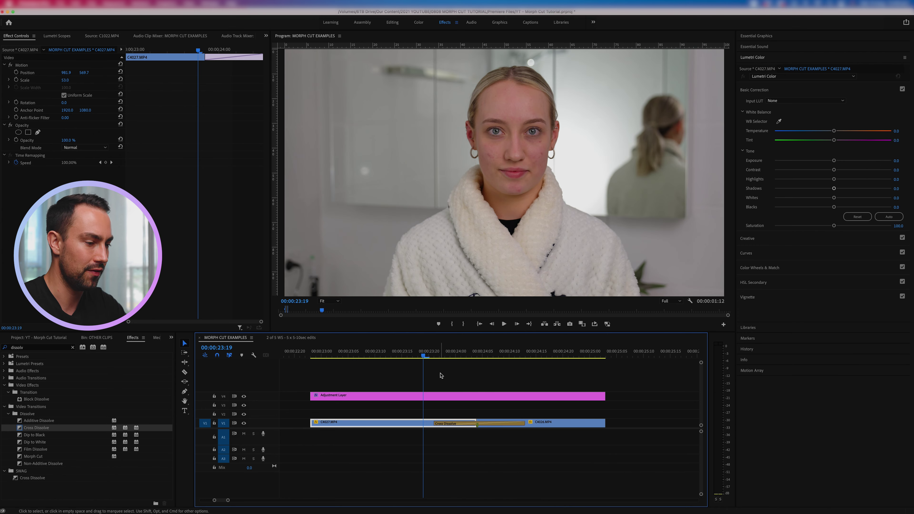
- Undo the lengthening, trim the dissolve's left edge by one frame, and replay it
key(super+z)
key(space)
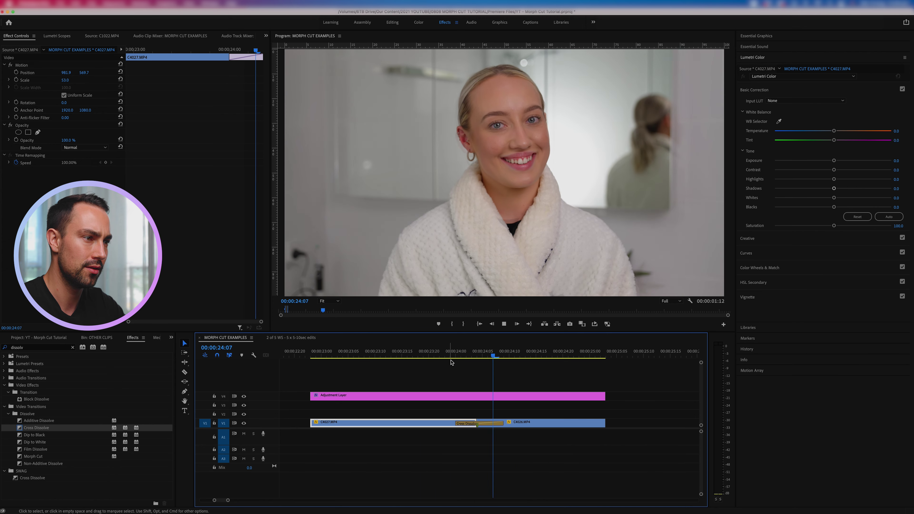
key(space)
drag(457, 424, 461, 425)
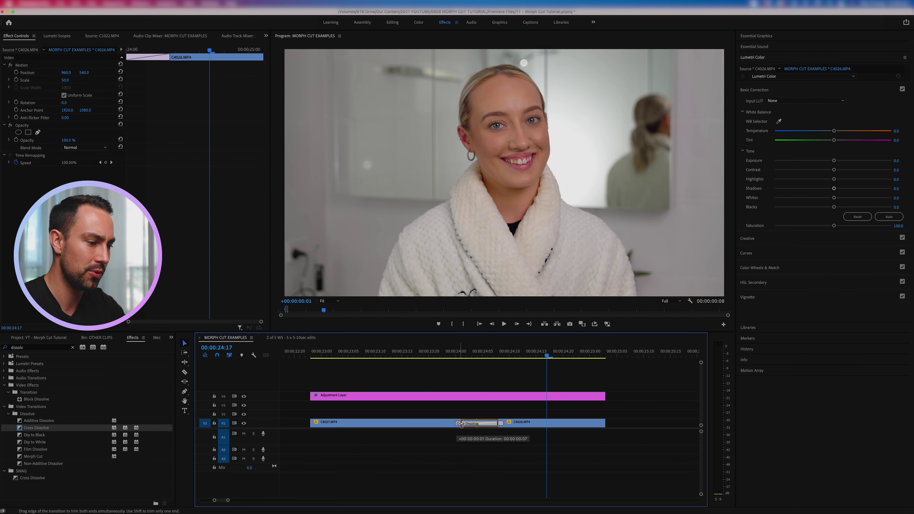
click(417, 350)
key(space)
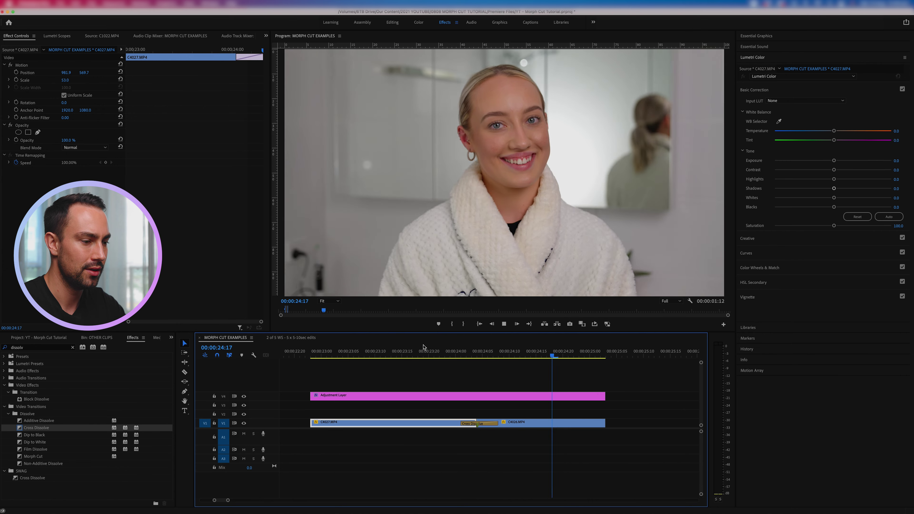
key(space)
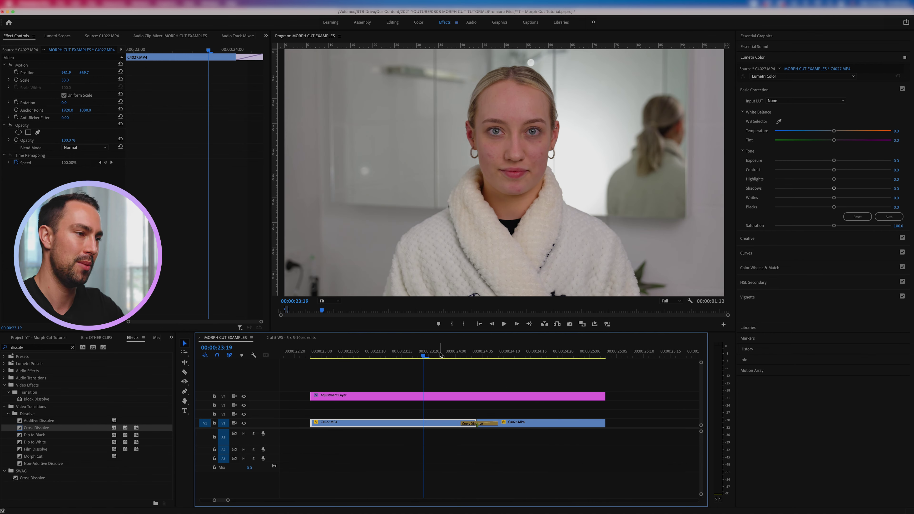
drag(423, 351, 403, 351)
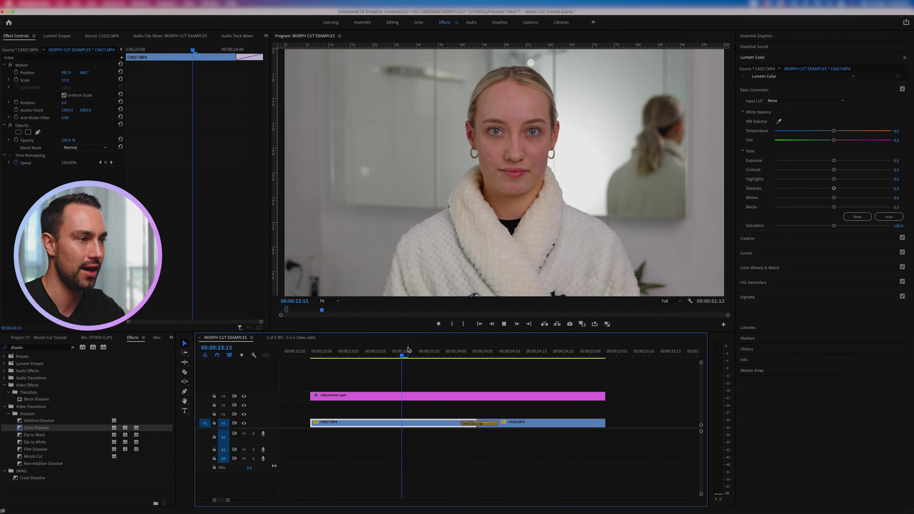
key(space)
click(481, 358)
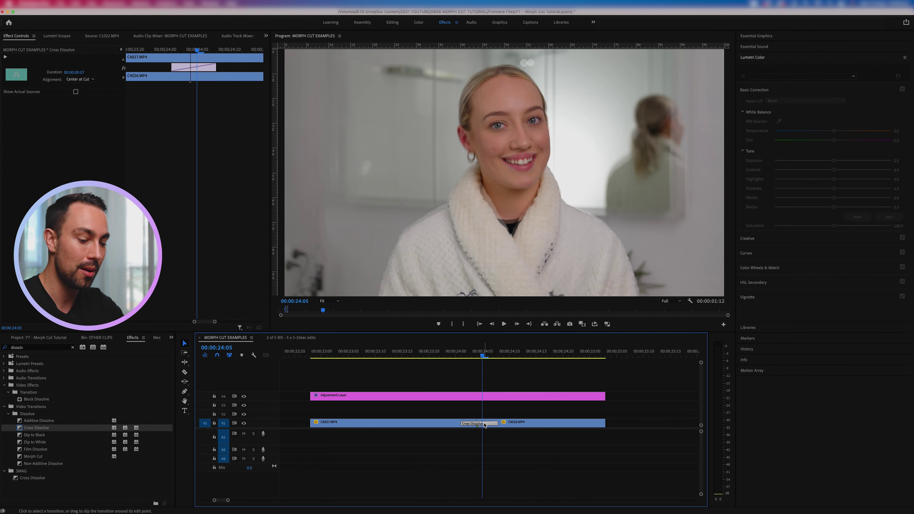